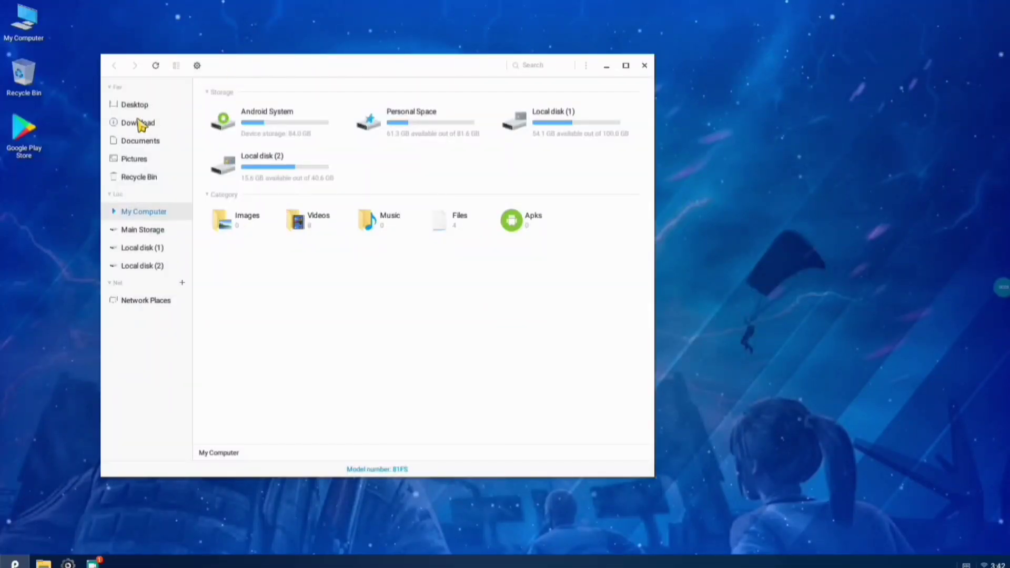
Step: Decompress GameHelper.7z from the Download folder into /Download
left_click(141, 124)
left_click(239, 107)
right_click(244, 111)
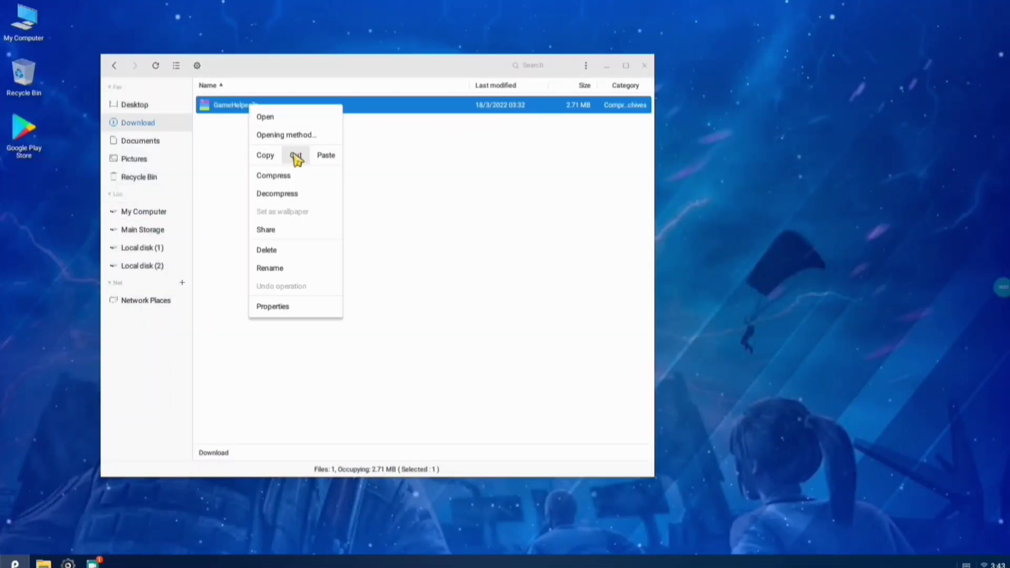
left_click(277, 194)
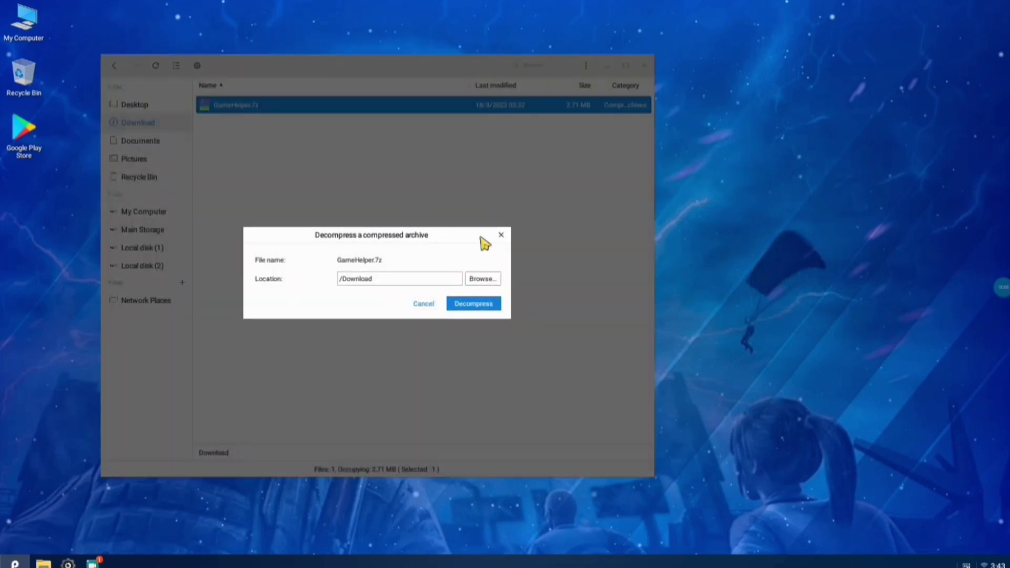
left_click(474, 304)
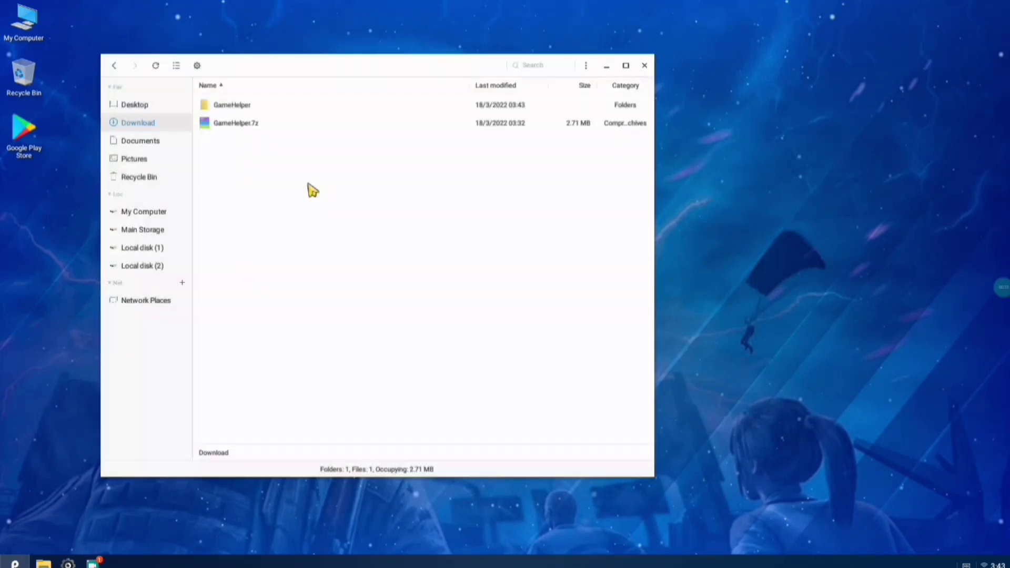
Step: Check the contents of the extracted GameHelper folder and close the file manager
double_click(234, 104)
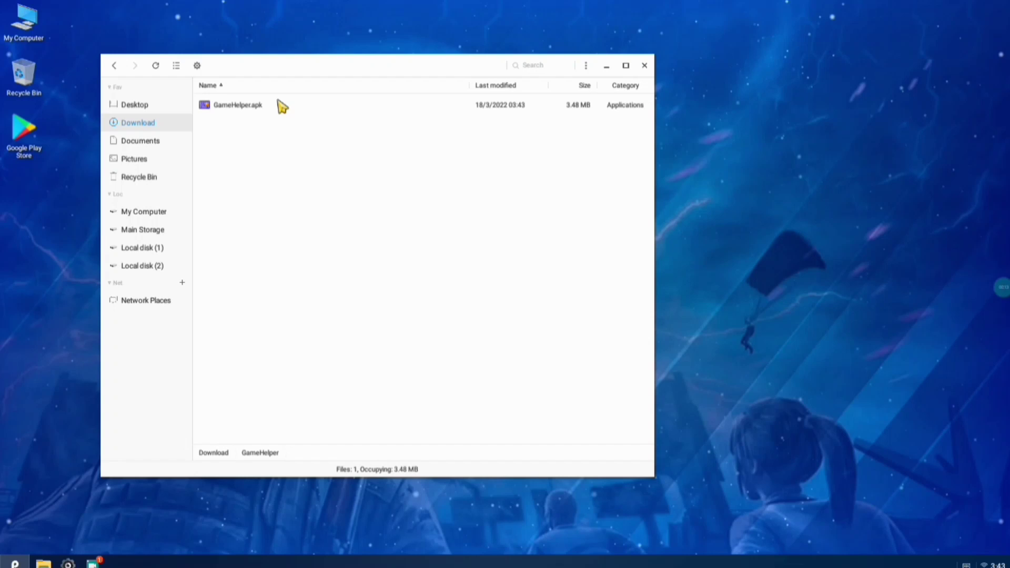
left_click(114, 65)
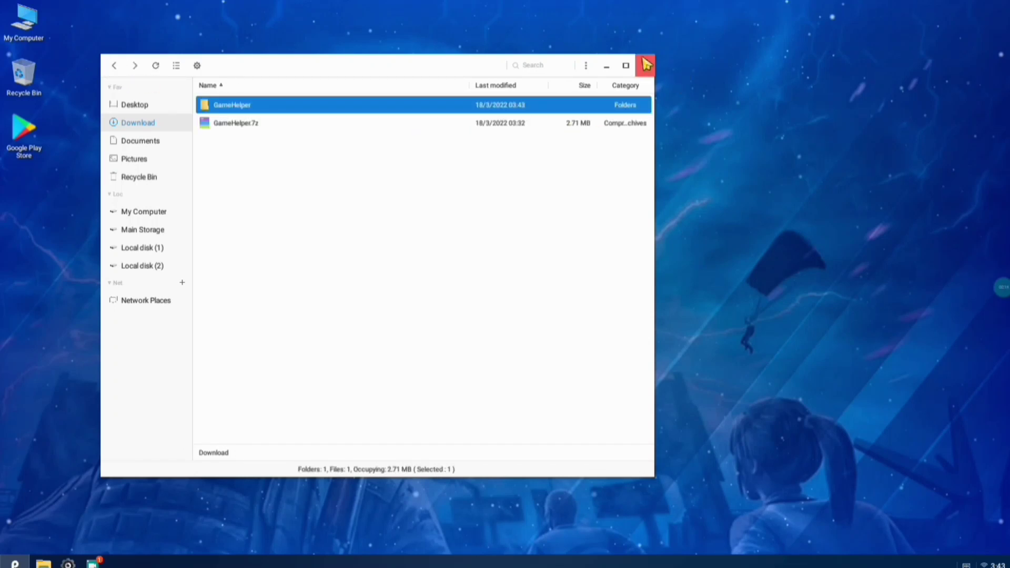
left_click(644, 66)
Step: Open the FX file explorer and copy the GameHelper folder from Download
left_click(15, 562)
left_click(330, 334)
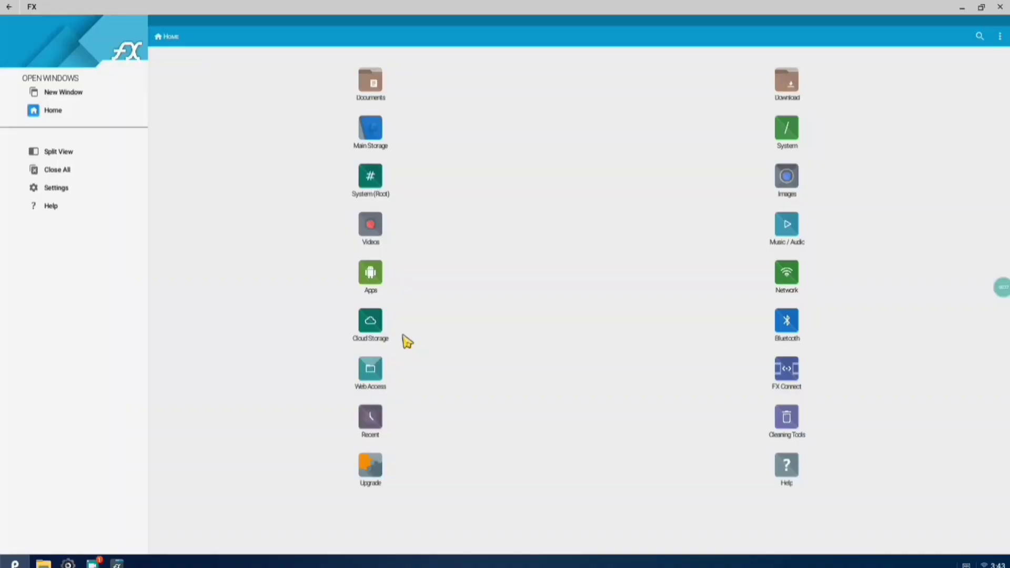
left_click(789, 81)
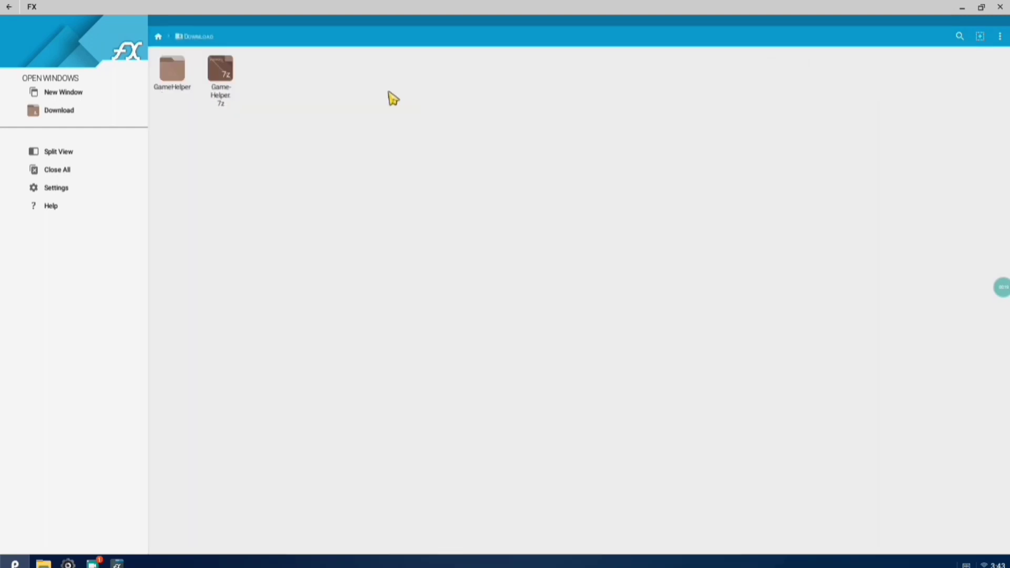
left_click(170, 78)
left_click(9, 7)
left_click(180, 74)
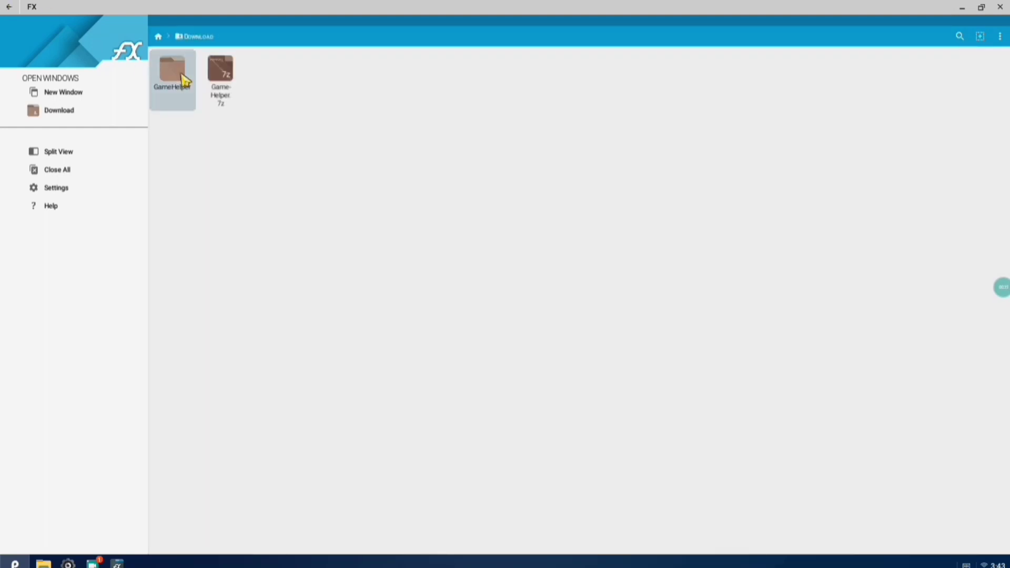
left_click(940, 37)
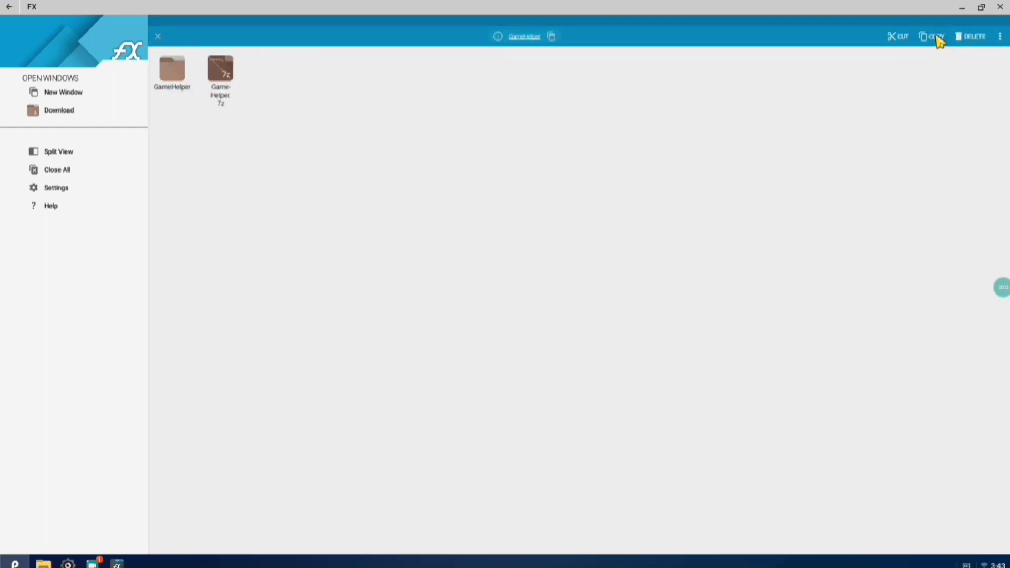
Step: In a new FX window, grant root access and paste the copied GameHelper folder into system/priv-app under System (Root)
left_click(55, 94)
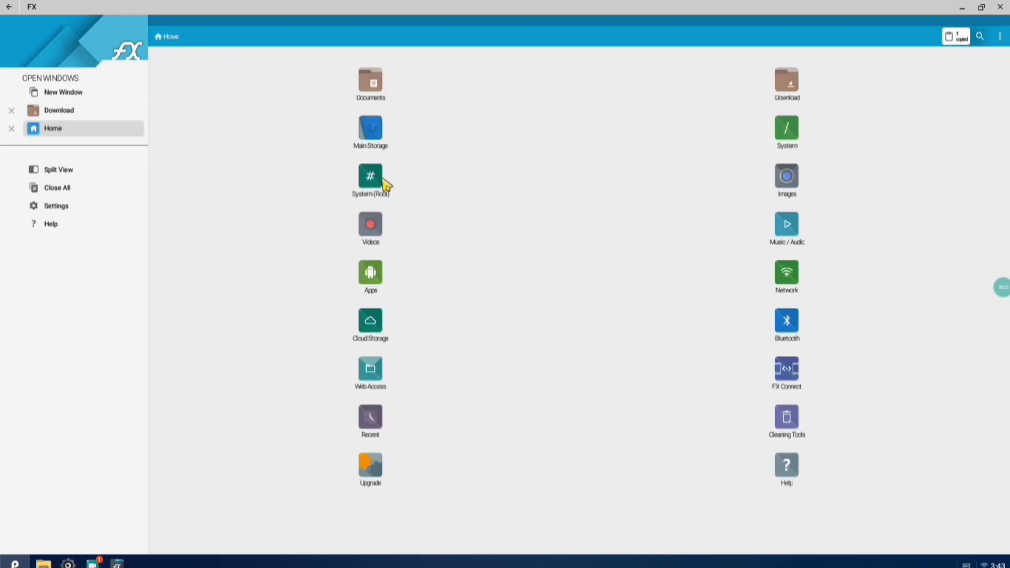
left_click(386, 183)
left_click(624, 301)
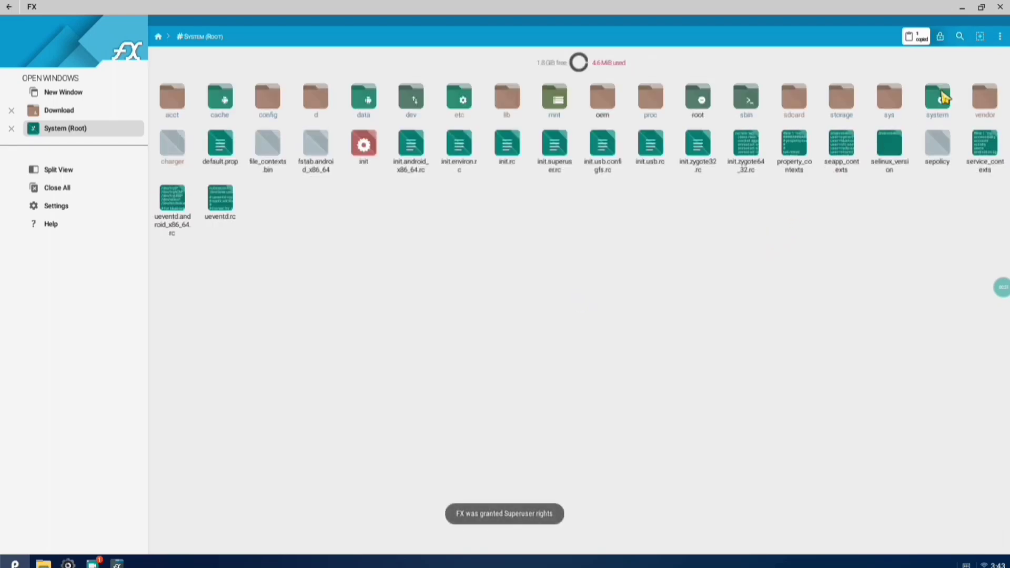
left_click(926, 108)
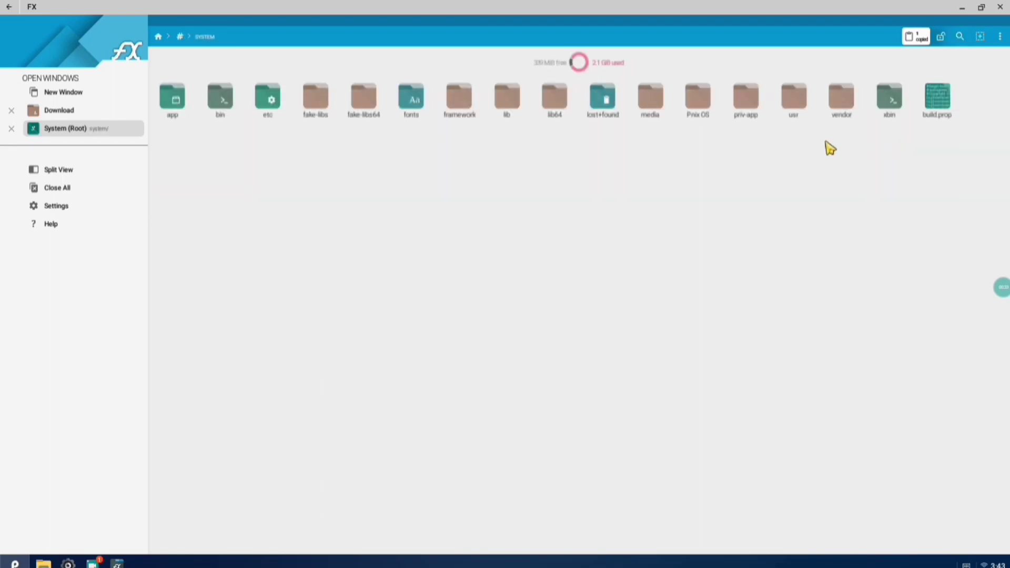
left_click(746, 105)
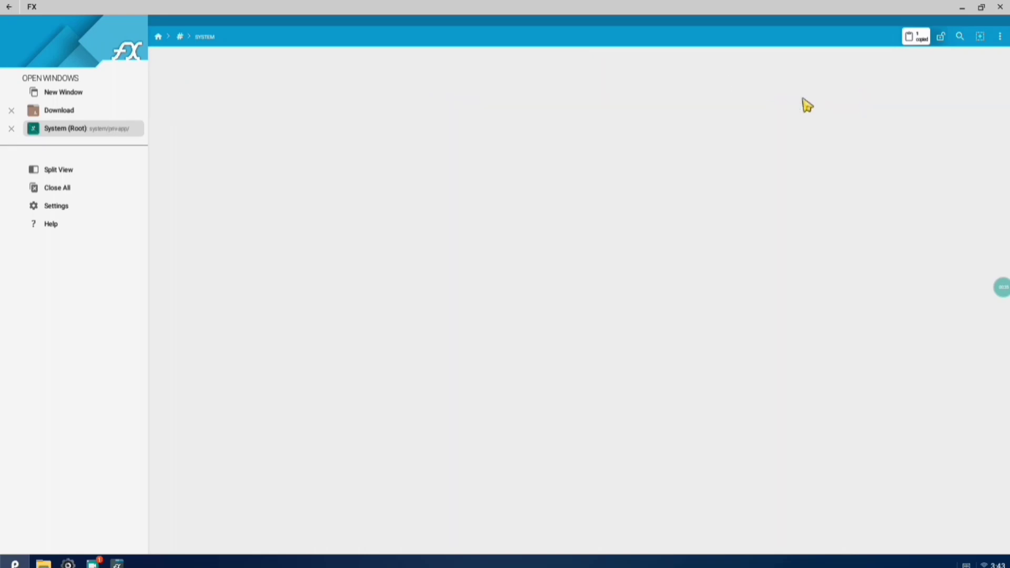
left_click(917, 37)
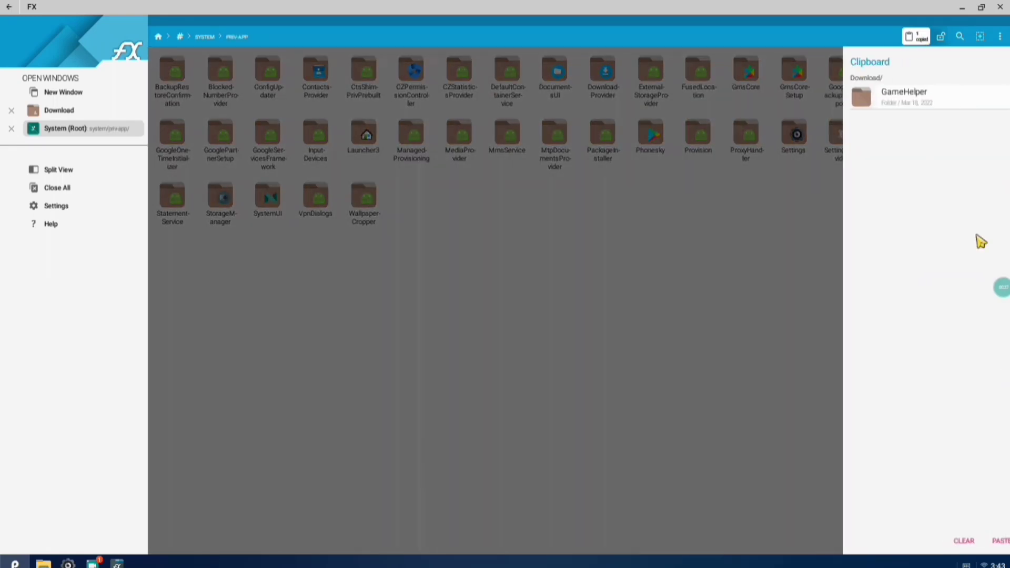
left_click(991, 540)
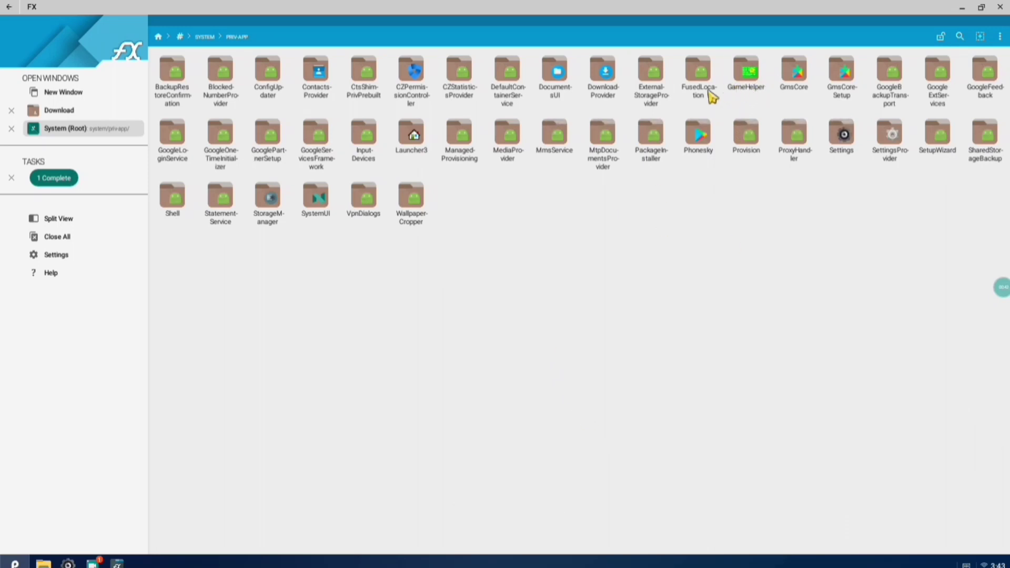
Step: Close FX and open the system's power options
left_click(1000, 7)
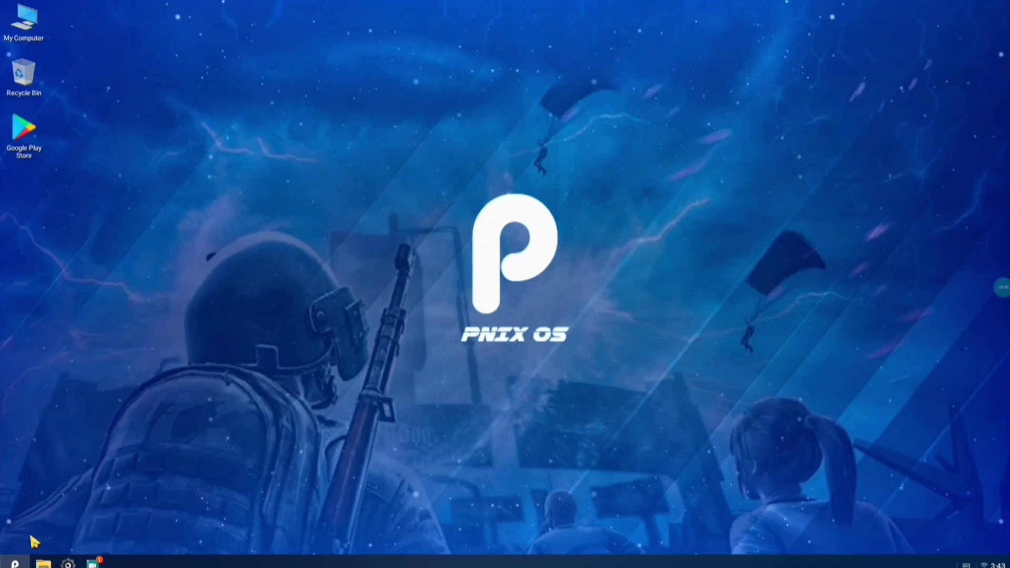
left_click(14, 562)
left_click(14, 537)
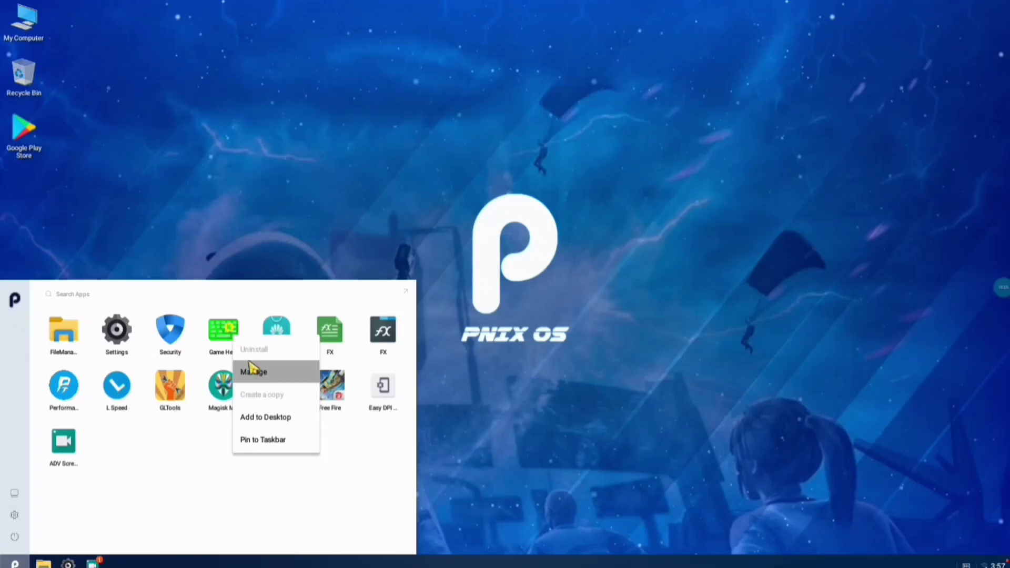
Step: Open the app info of Game Helper and force stop the app
left_click(250, 368)
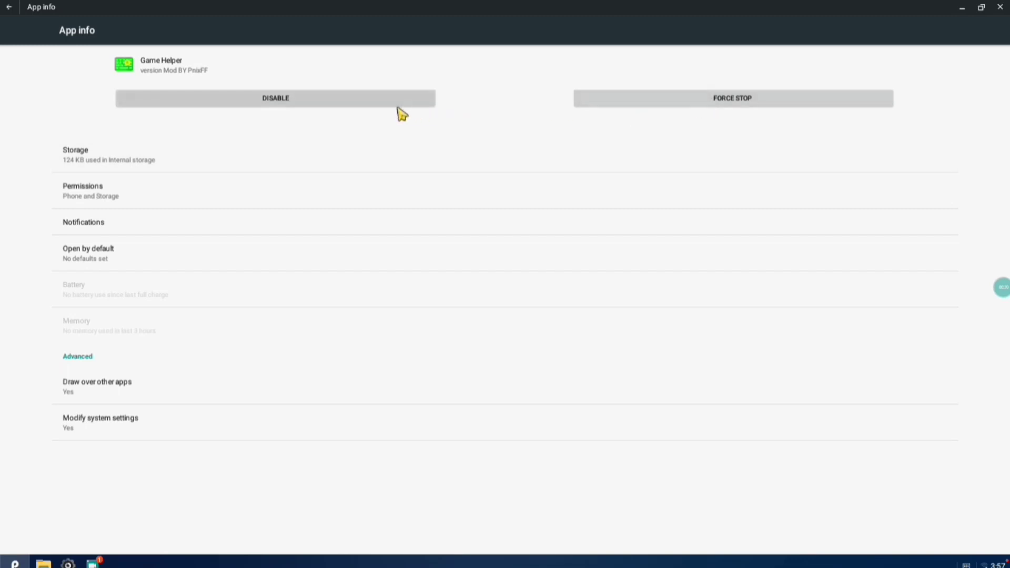
left_click(599, 98)
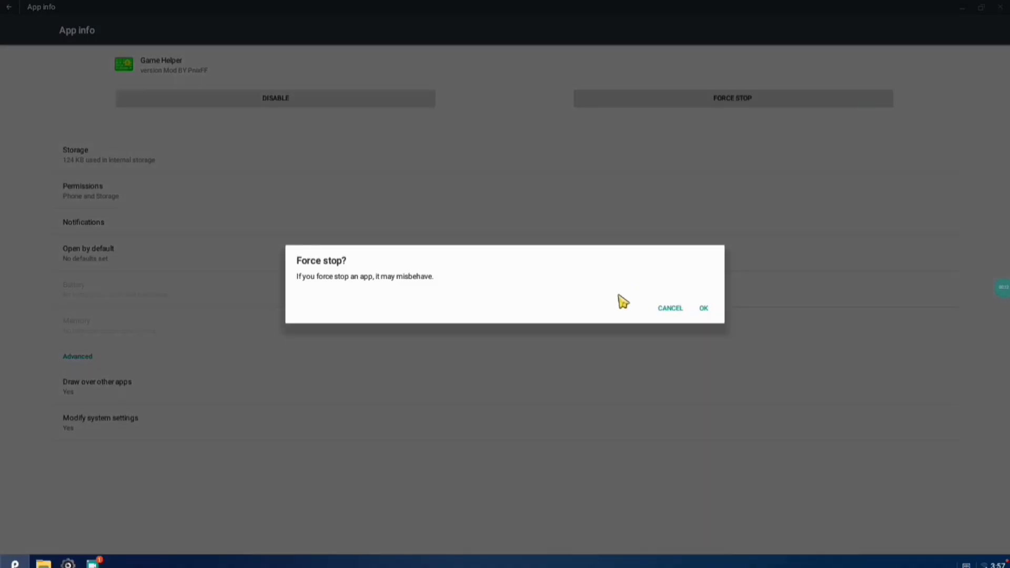
left_click(705, 308)
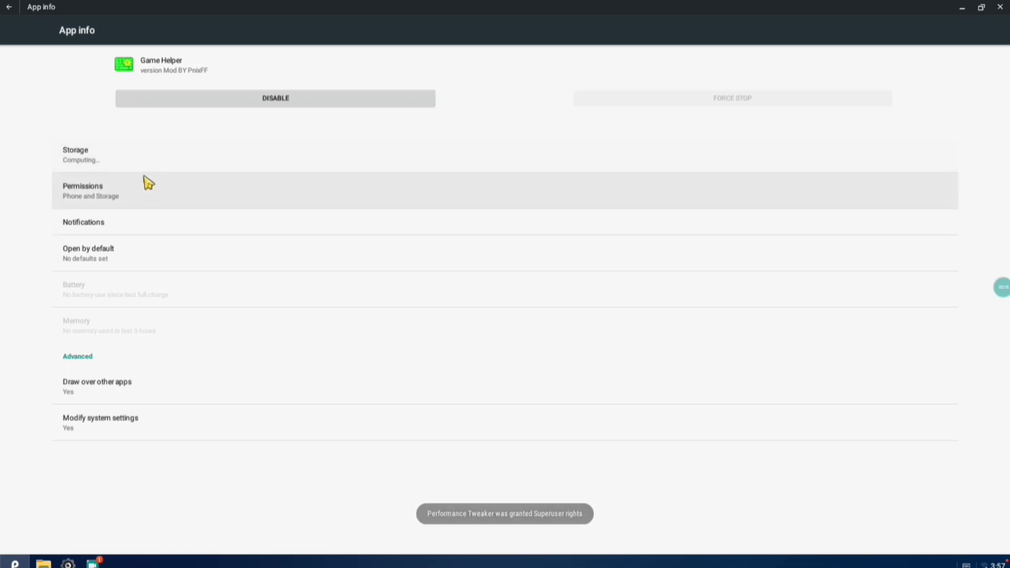
Step: Clear all of Game Helper's stored app data and return to its app info
left_click(160, 168)
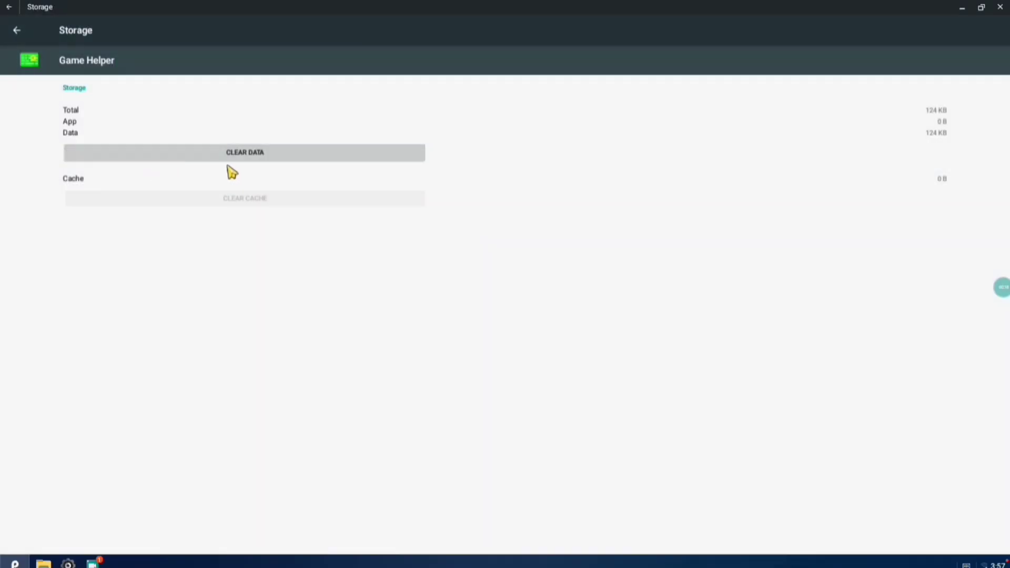
left_click(187, 156)
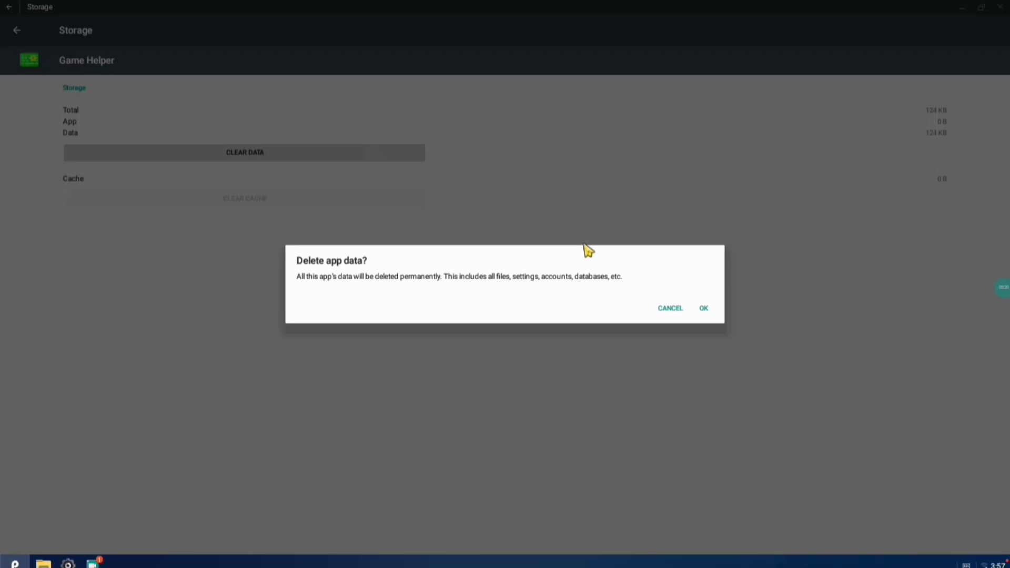
left_click(700, 306)
left_click(24, 37)
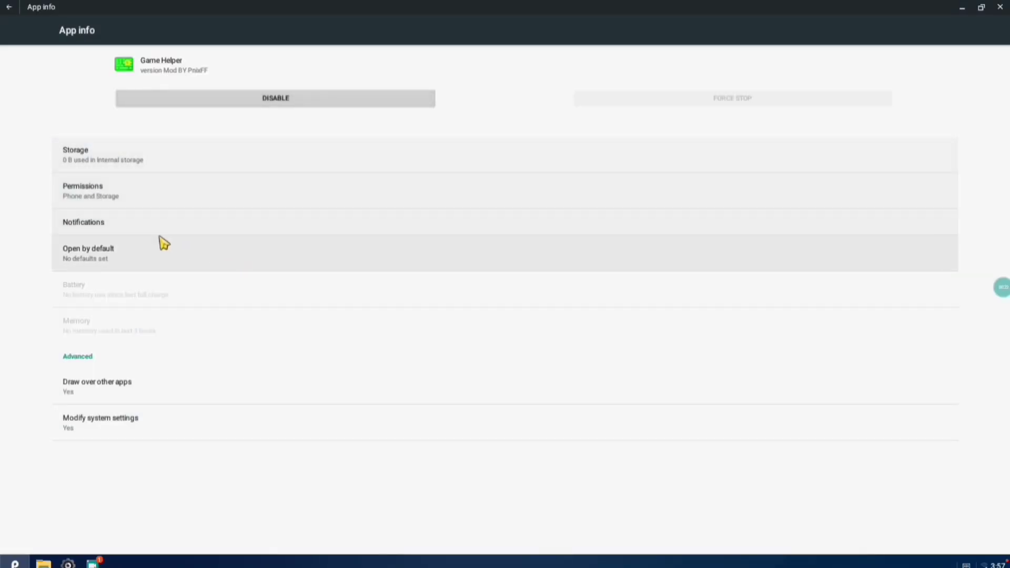
Step: Turn off Game Helper's permission to modify system settings and review its app permissions
left_click(156, 434)
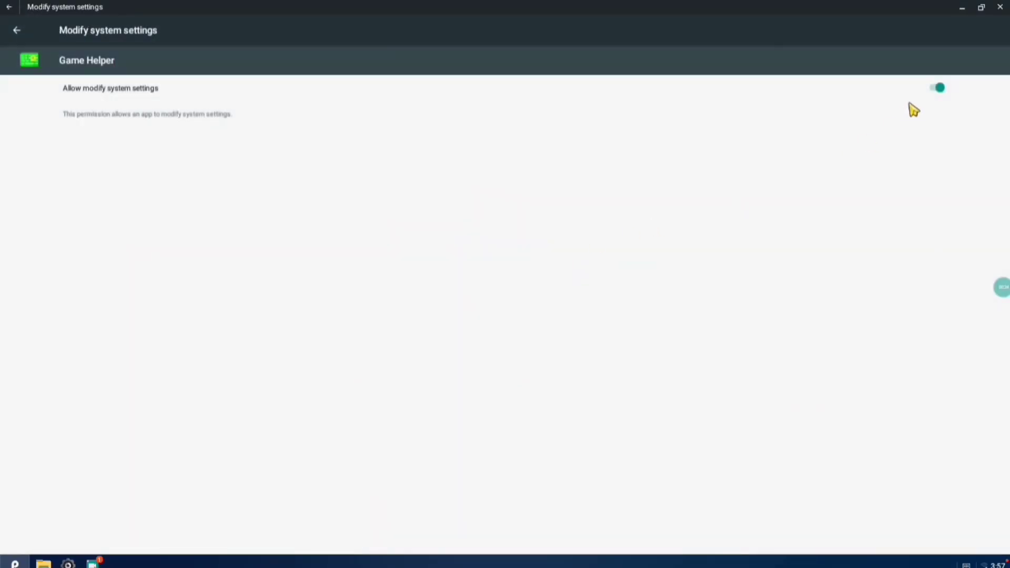
left_click(918, 94)
left_click(17, 30)
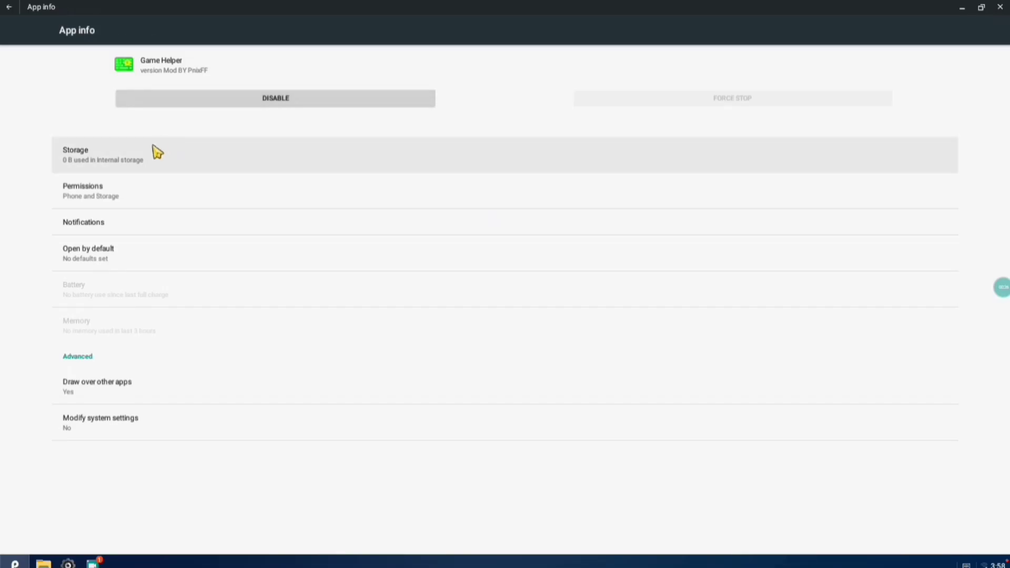
left_click(185, 208)
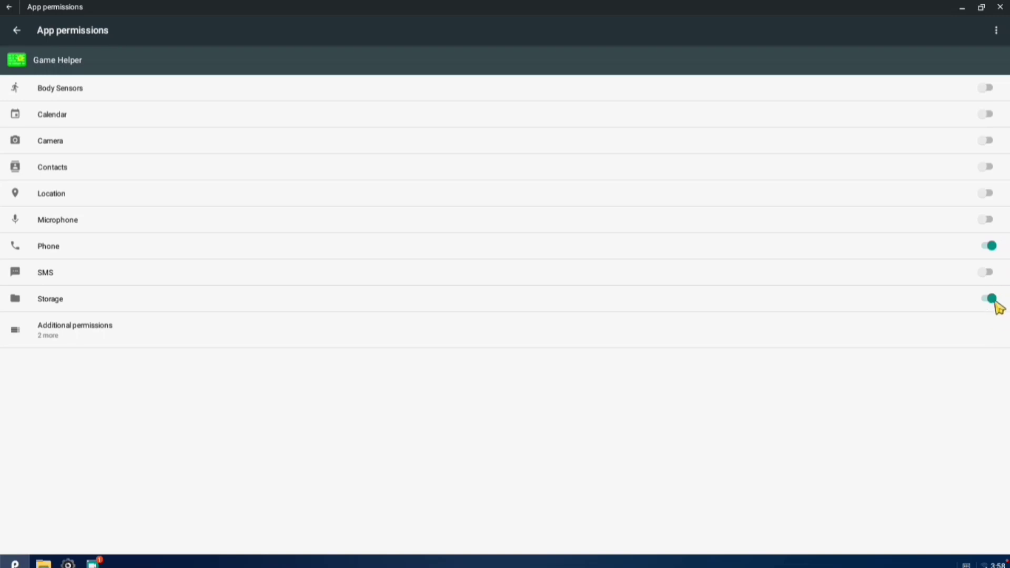
left_click(18, 31)
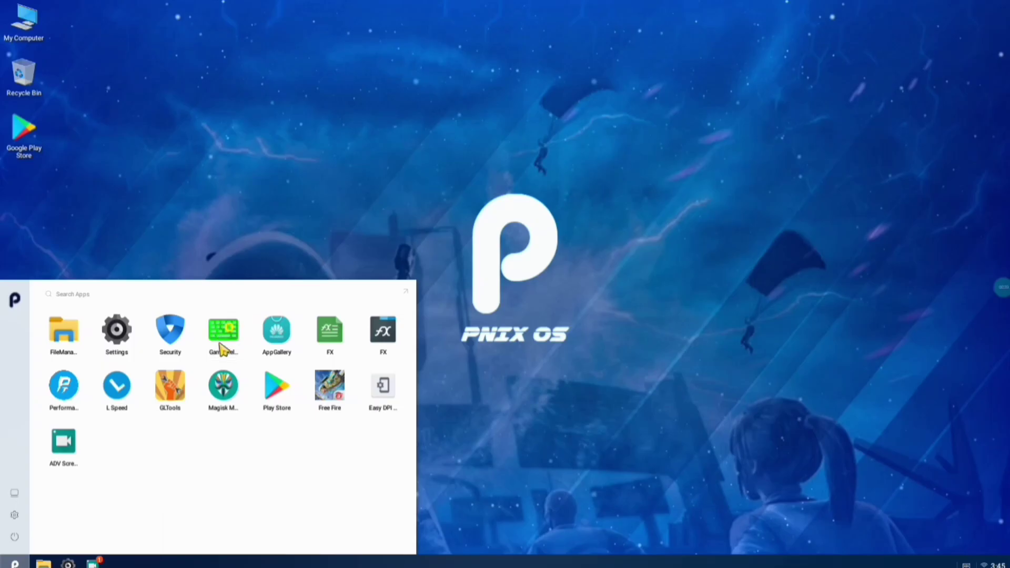
Step: Start Game Helper and add Free Fire to its game list
left_click(223, 332)
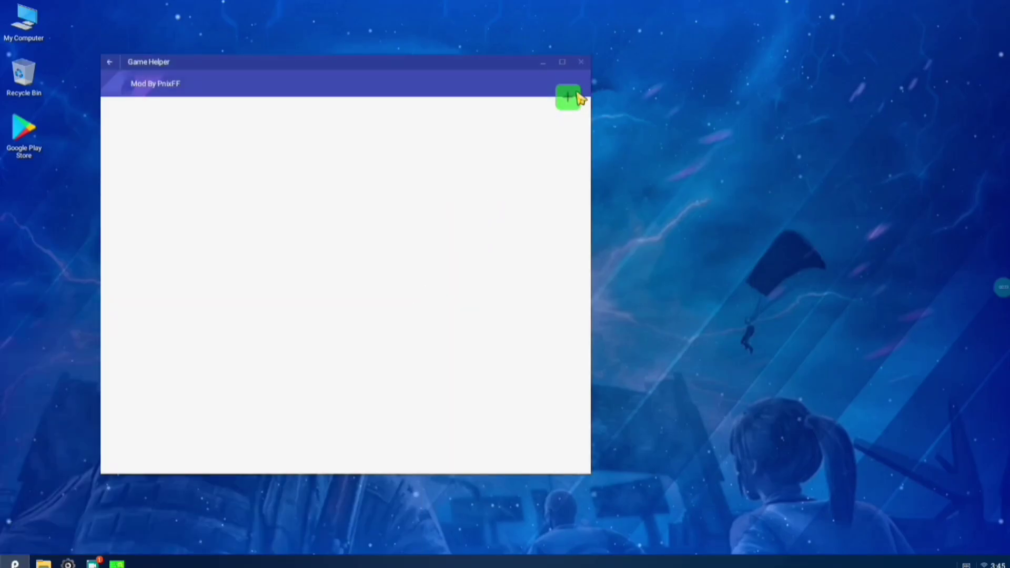
left_click(577, 94)
left_click(351, 113)
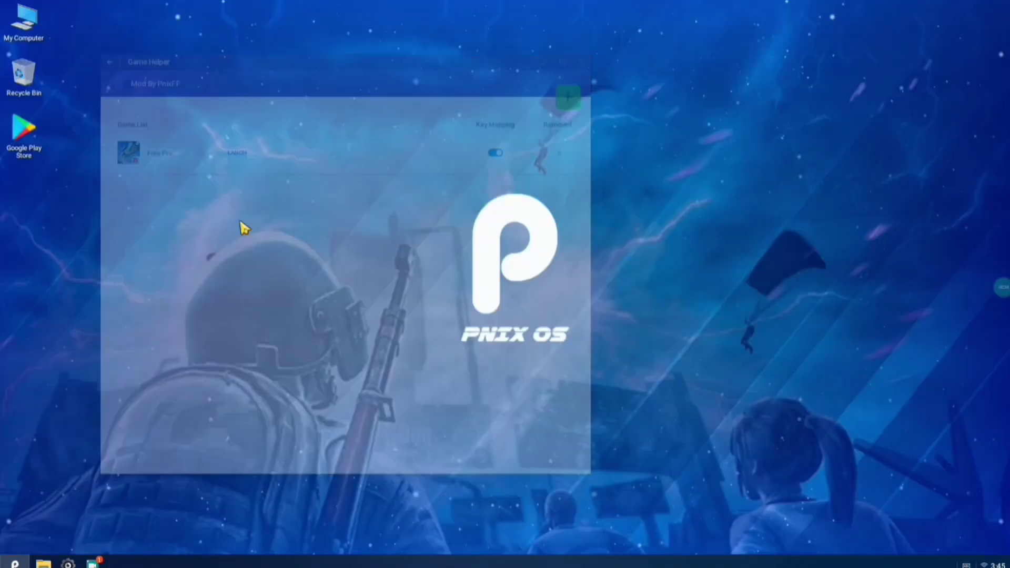
Step: Launch Free Fire, saving the initial key-mapping overlay and dismissing the in-game announcement
left_click(15, 562)
left_click(325, 402)
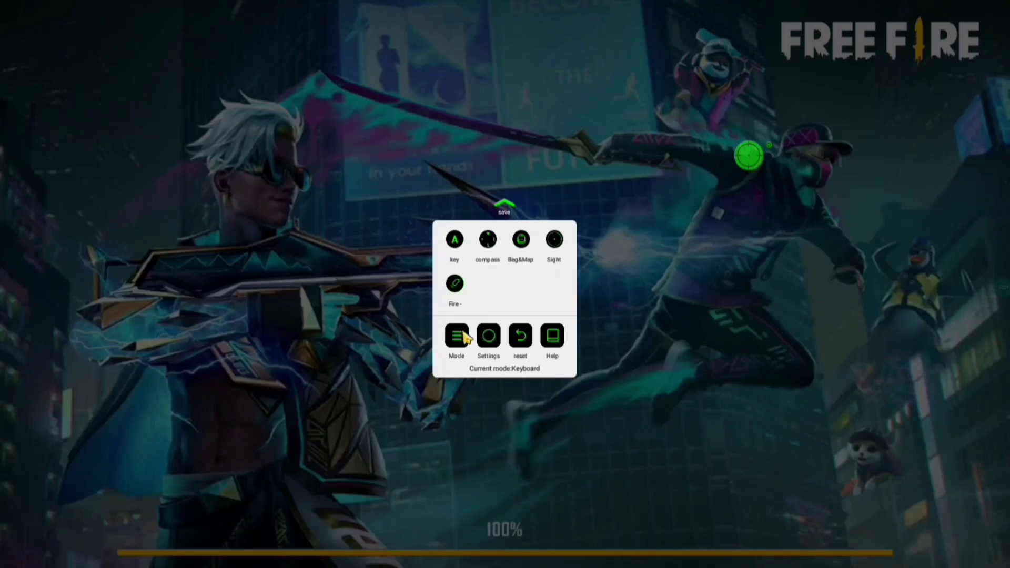
left_click(497, 201)
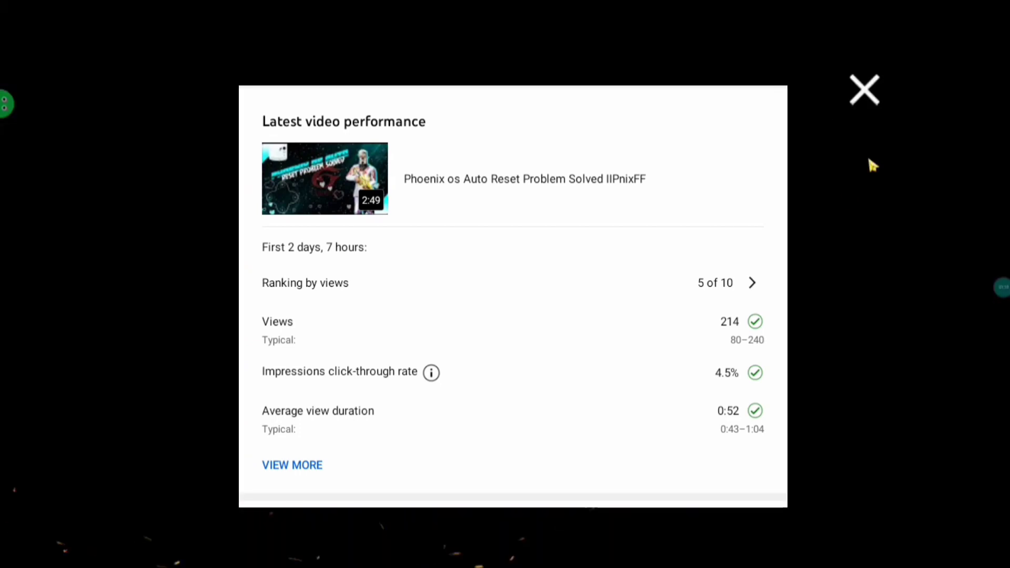
left_click(863, 90)
Step: Open the custom HUD editor from the game's Controls settings
left_click(938, 22)
left_click(74, 330)
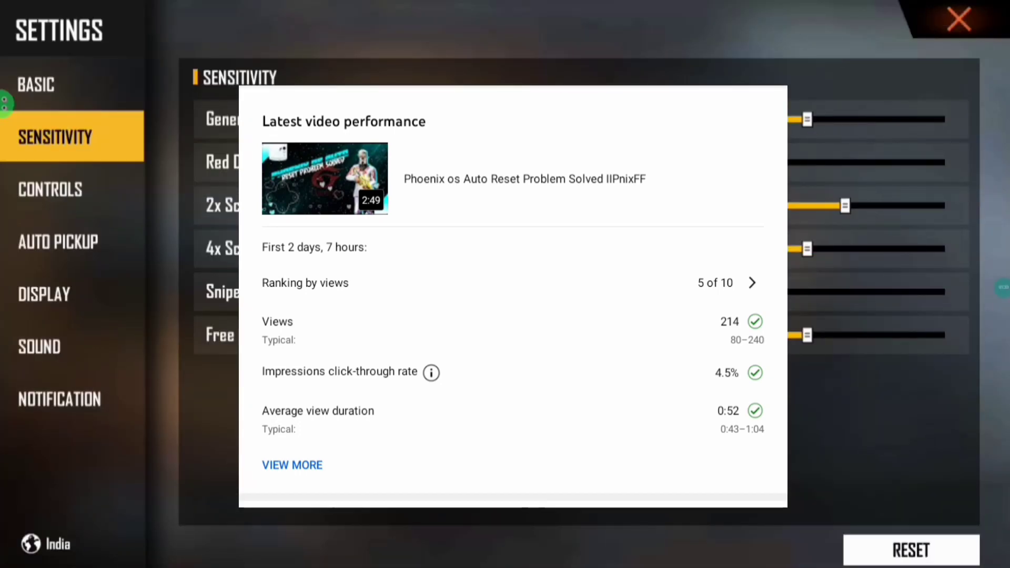
left_click(84, 203)
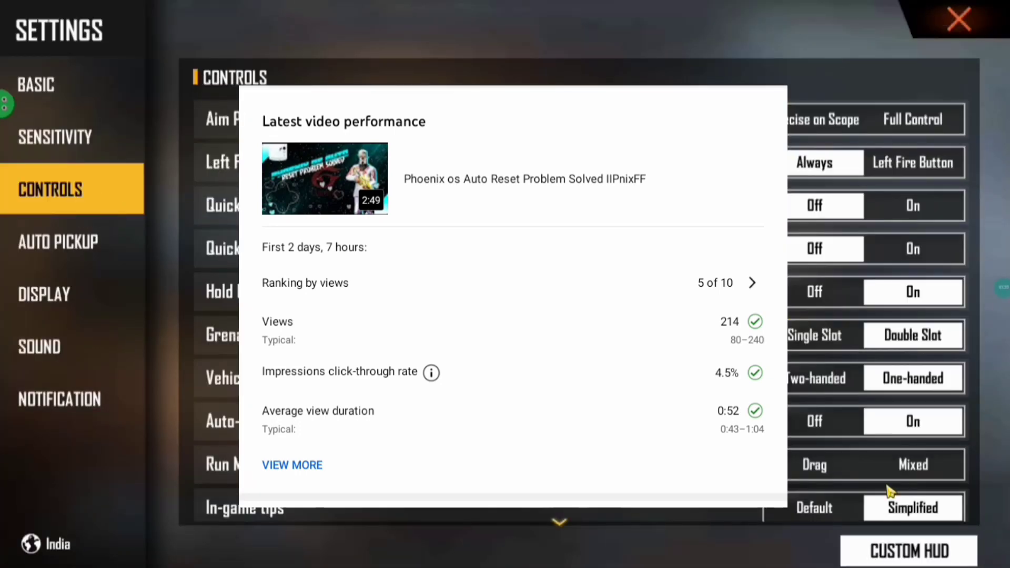
left_click(910, 547)
Step: Reset the Preset 2 HUD layout and set the fire button's size to 10%
left_click(505, 71)
left_click(856, 422)
left_click_drag(504, 173, 367, 173)
Step: Open the key-mapping editor, place the fire control on the fire button and reposition the Sight control beside the HUD preset box
left_click(7, 108)
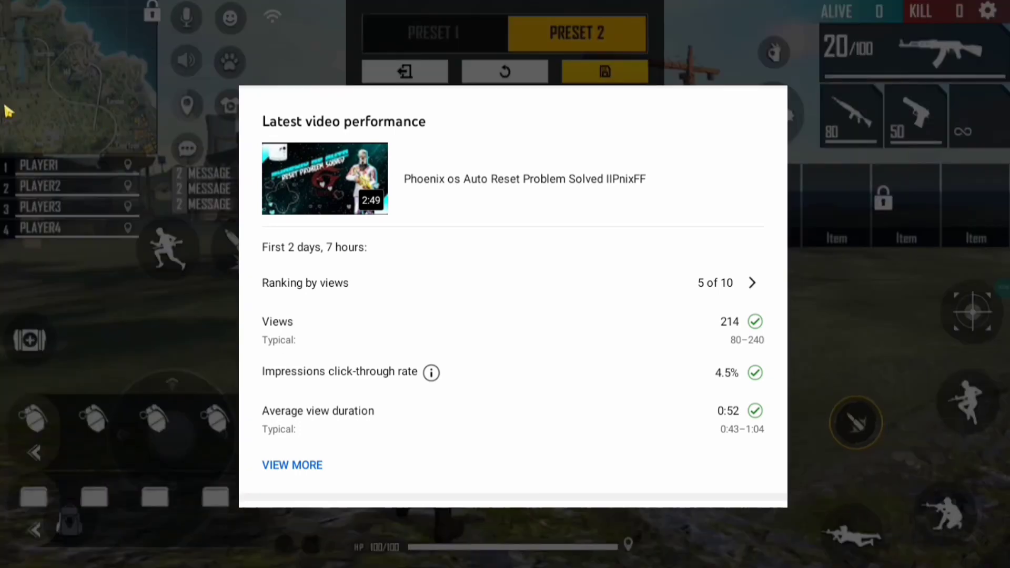
left_click_drag(846, 420, 859, 411)
left_click_drag(742, 164, 677, 171)
Step: Map R to the active weapon display and keys 1, 2 and 3 to the rifle, pistol and melee slots
key("r")
left_click_drag(454, 247, 918, 116)
key("1")
key("2")
left_click_drag(454, 248, 982, 117)
Step: Map Shift to the sprint button, add a key on the button beside it, and place the WASD compass over the joystick
left_click_drag(195, 257, 165, 251)
key("shift")
left_click_drag(454, 247, 251, 238)
left_click_drag(454, 247, 169, 436)
Step: Map X to the medkit button, V to the grenade slot, E to the item slot below it, and Tab to the backpack
key("x")
key("v")
key("e")
key("Tab")
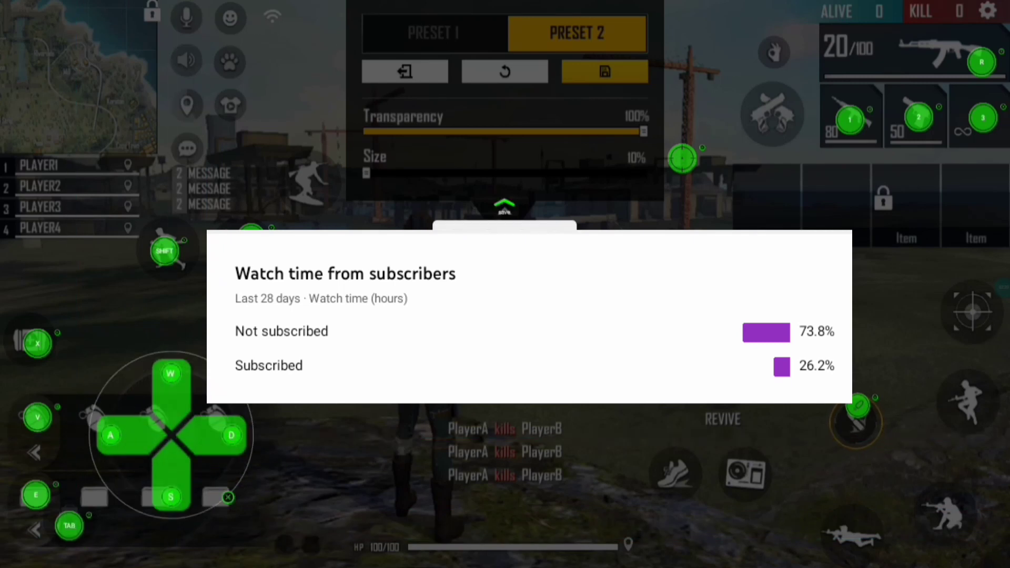
Step: Map 4 to the radio button, Z to prone, C to crouch, Space to jump and Q to the revive button
left_click_drag(454, 247, 747, 474)
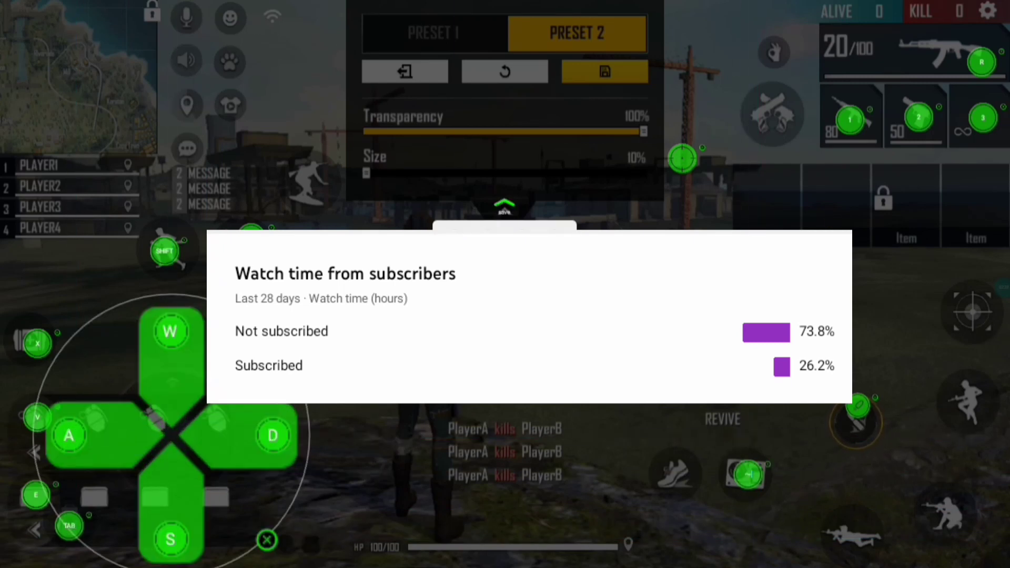
key("4")
key("z")
left_click_drag(455, 247, 967, 398)
key("c")
key("space")
Step: Assign Ctrl as the key in the mapping settings and raise POV Speed to its maximum
left_click(488, 334)
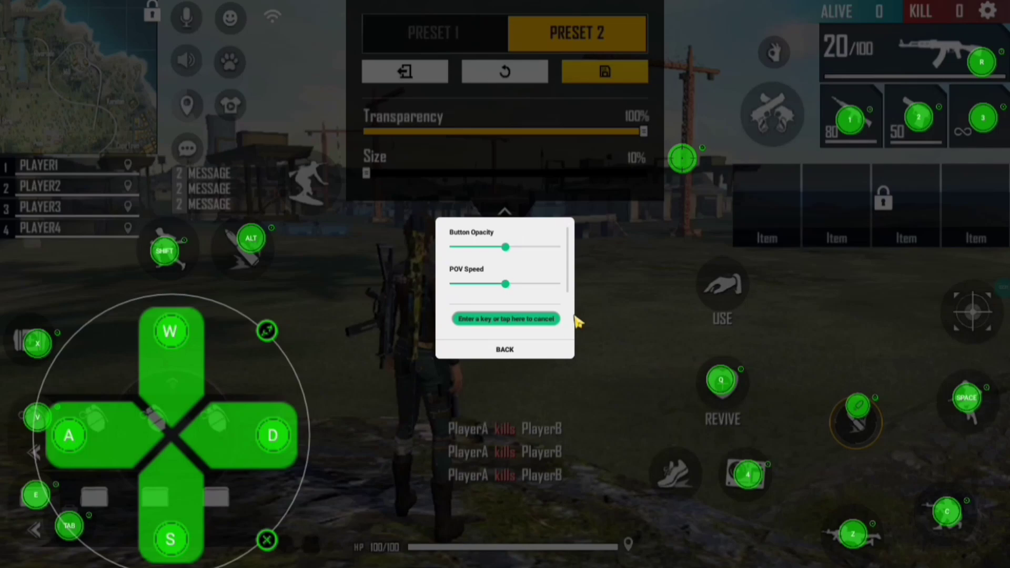
key("ctrl")
left_click_drag(504, 284, 599, 284)
left_click(526, 356)
Step: Map the right mouse button to the scope button, place another key on the crouch button and collapse the mapping editor
right_click(974, 309)
left_click_drag(454, 239, 954, 502)
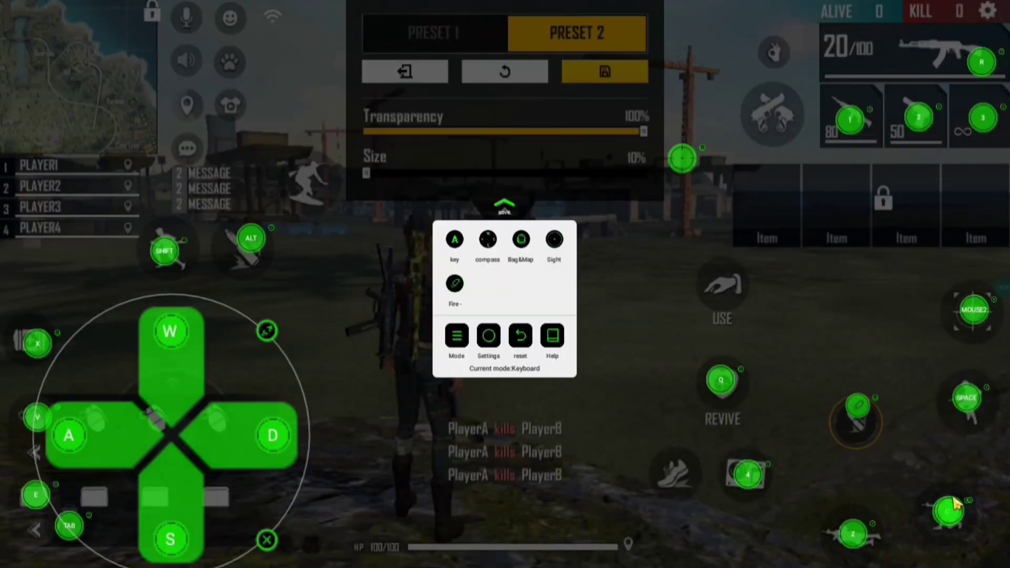
left_click(504, 209)
Step: Save the Preset 2 HUD layout and leave the HUD editor for the training ground
left_click(604, 71)
left_click(961, 20)
left_click(857, 207)
left_click(754, 532)
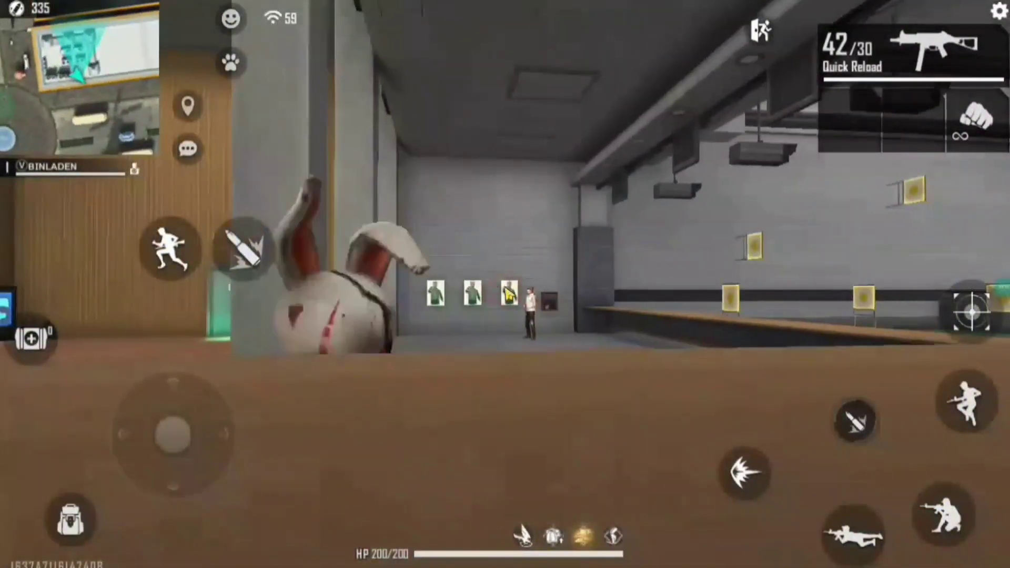
Step: Test the mapped fire and sideways movement controls against the dummy in the target range
left_click(504, 289)
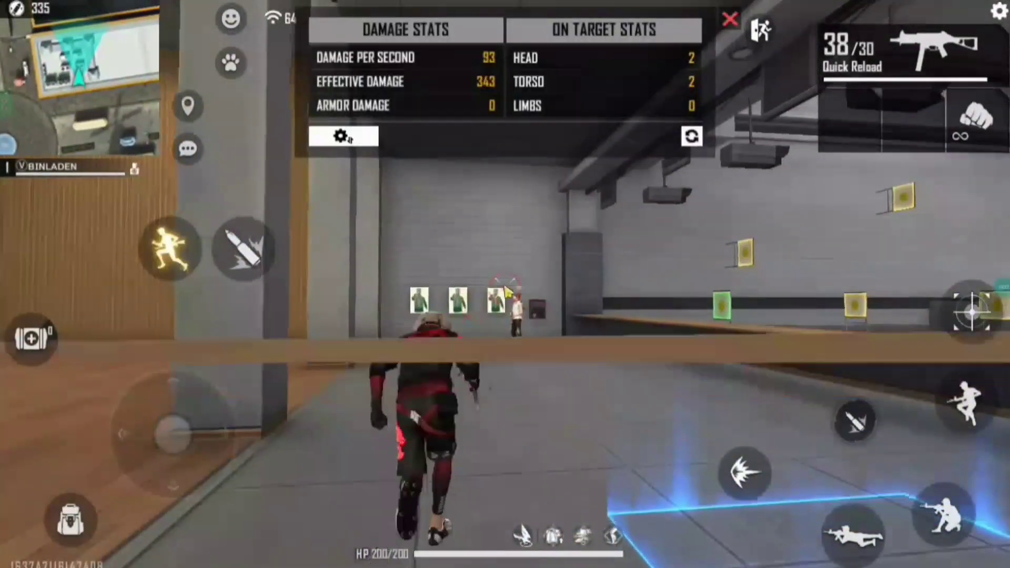
key("d")
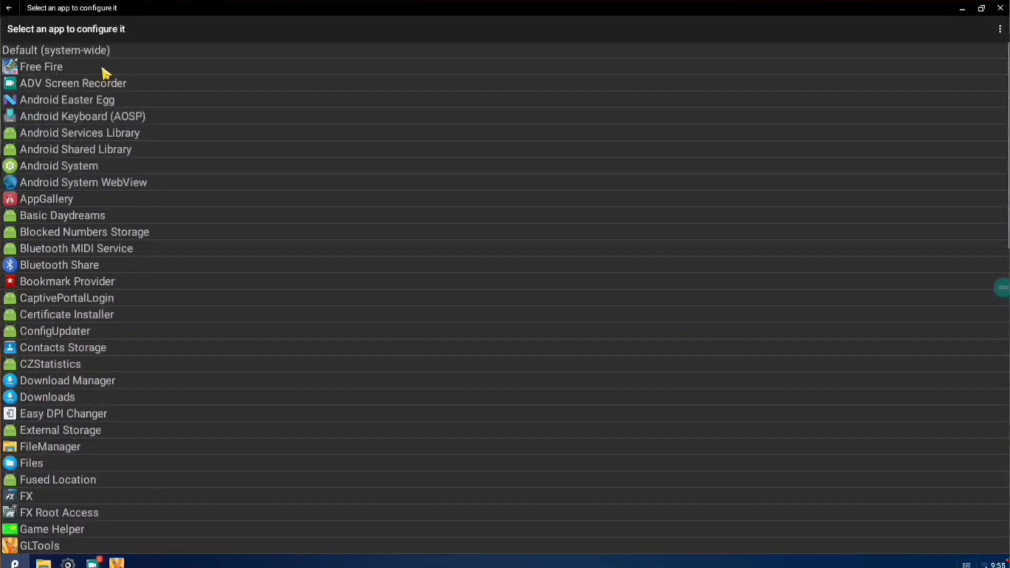
Step: Switch to GLTools, open Free Fire's configuration and examine its General, Textures and GPU name/emulation settings, leaving Optimize GLSL shaders off
left_click(104, 68)
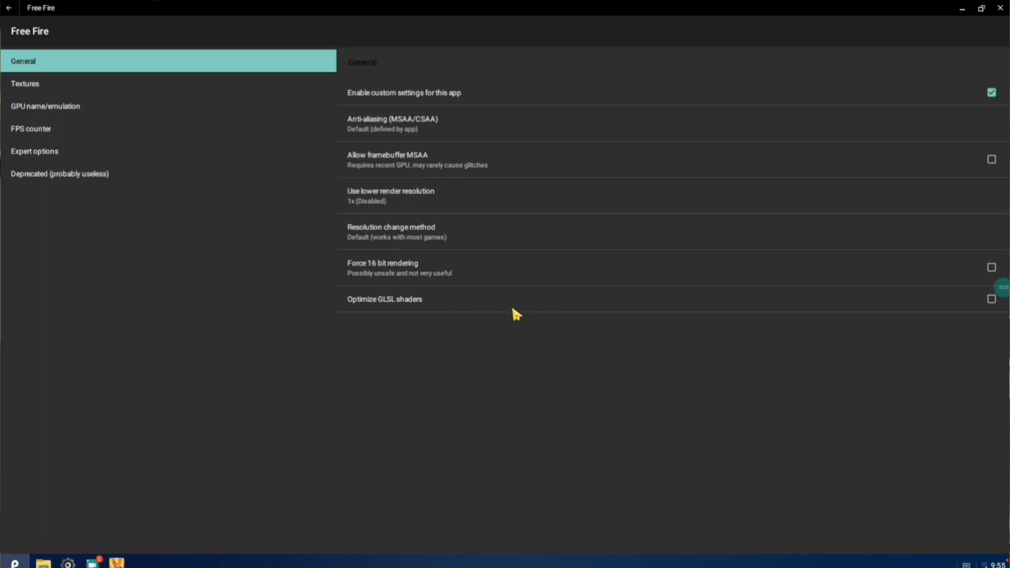
left_click(489, 300)
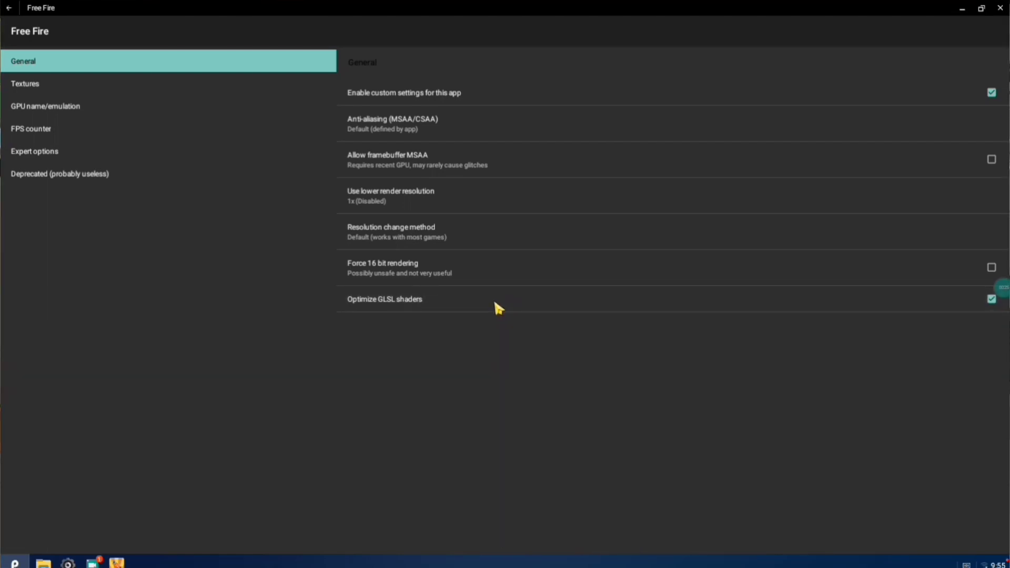
left_click(494, 301)
left_click(78, 84)
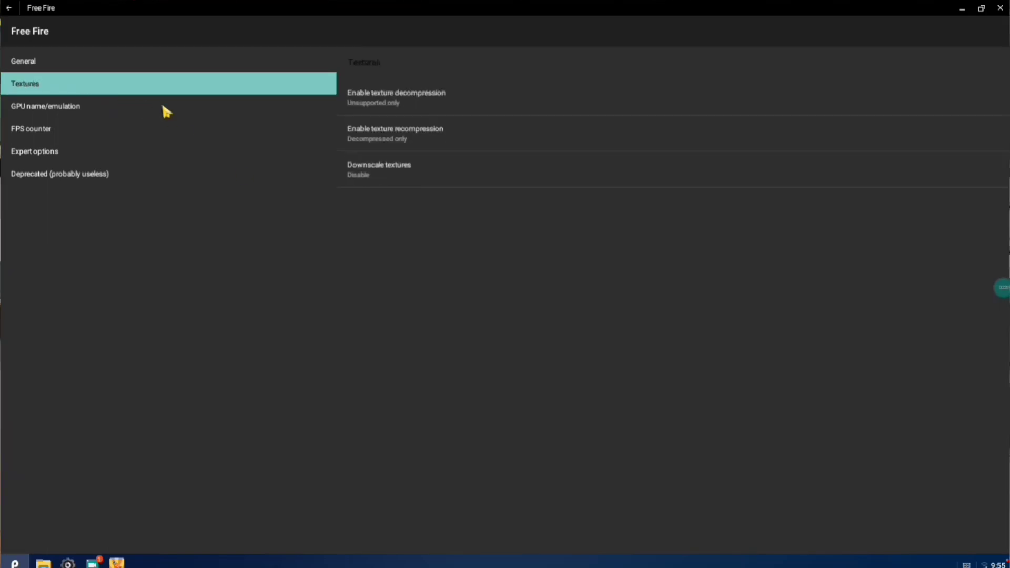
left_click(110, 106)
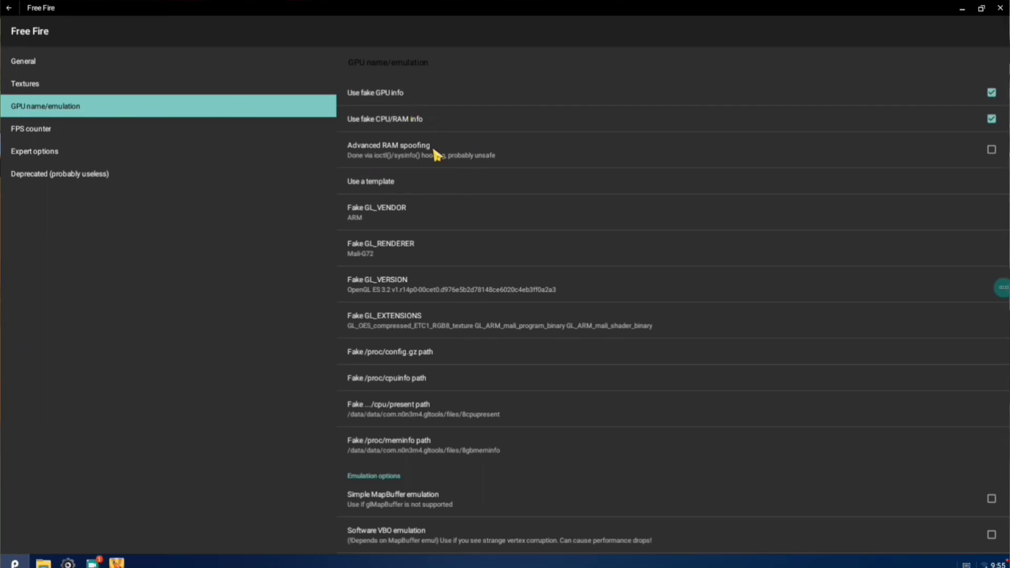
Step: Set Free Fire's FPS counter to Disable
left_click(102, 129)
left_click(407, 104)
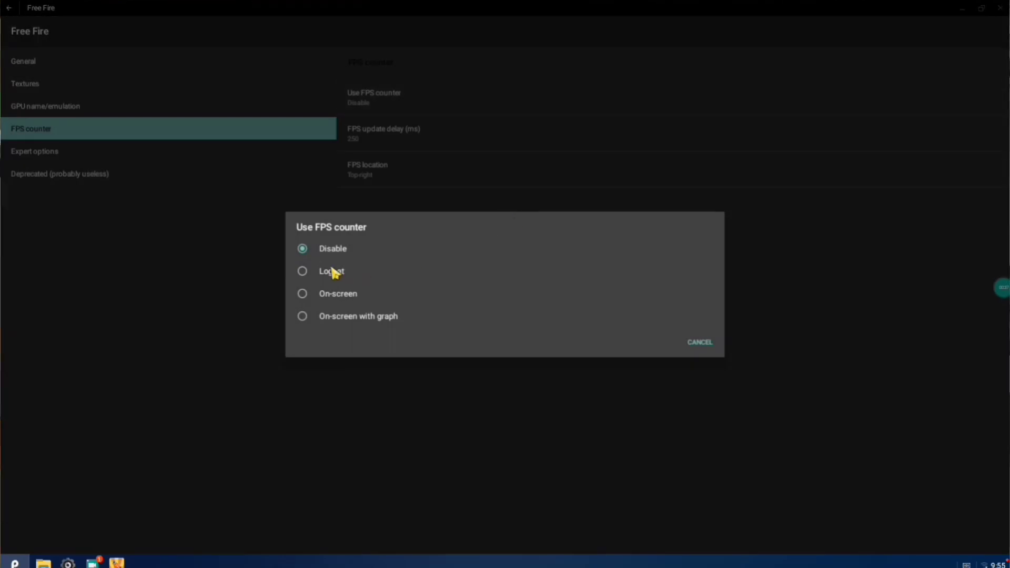
left_click(320, 250)
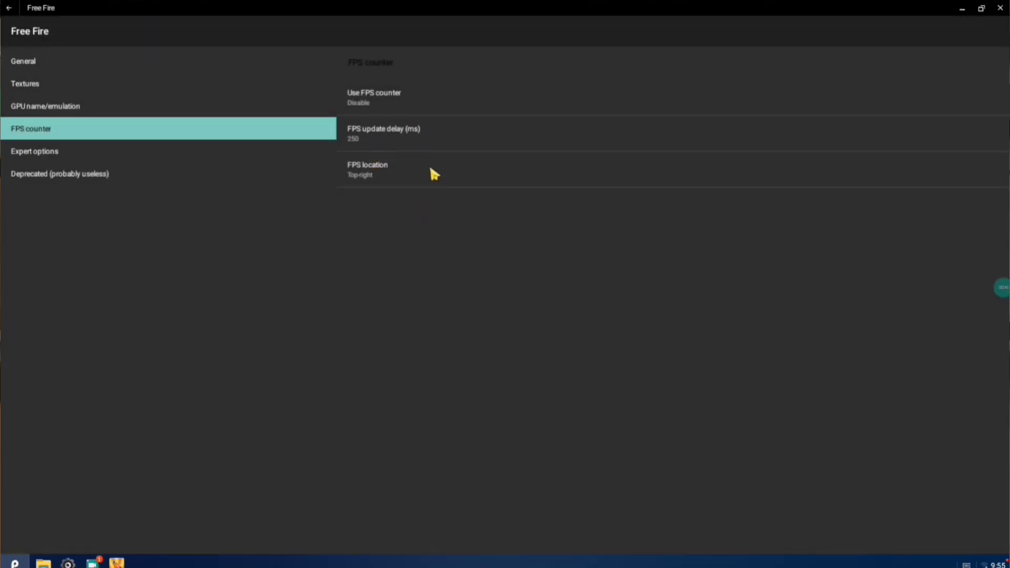
Step: Examine the expert and deprecated options, leave Optimize GLSL shaders off in the general settings and close GLTools
left_click(95, 155)
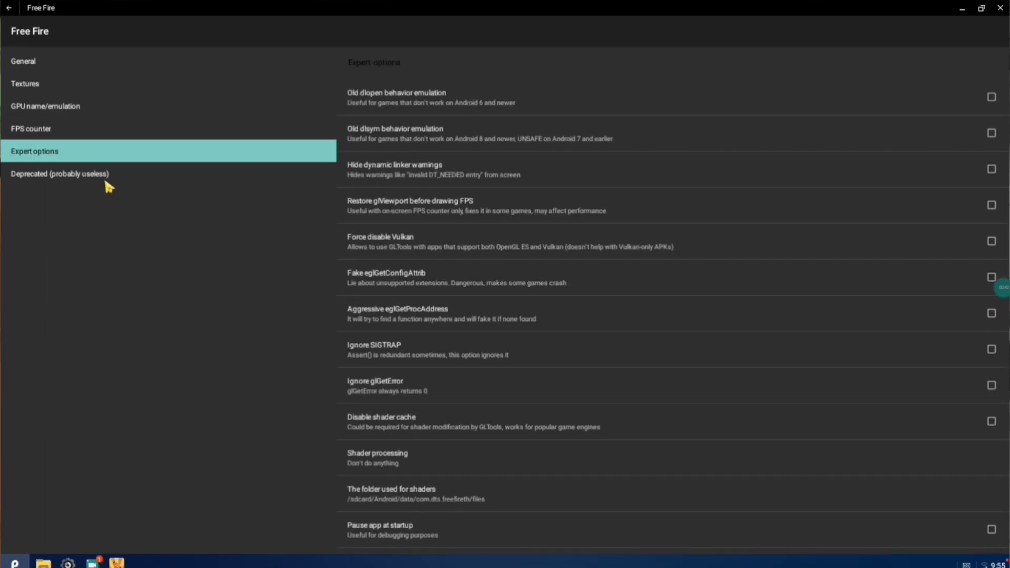
left_click(106, 178)
left_click(88, 59)
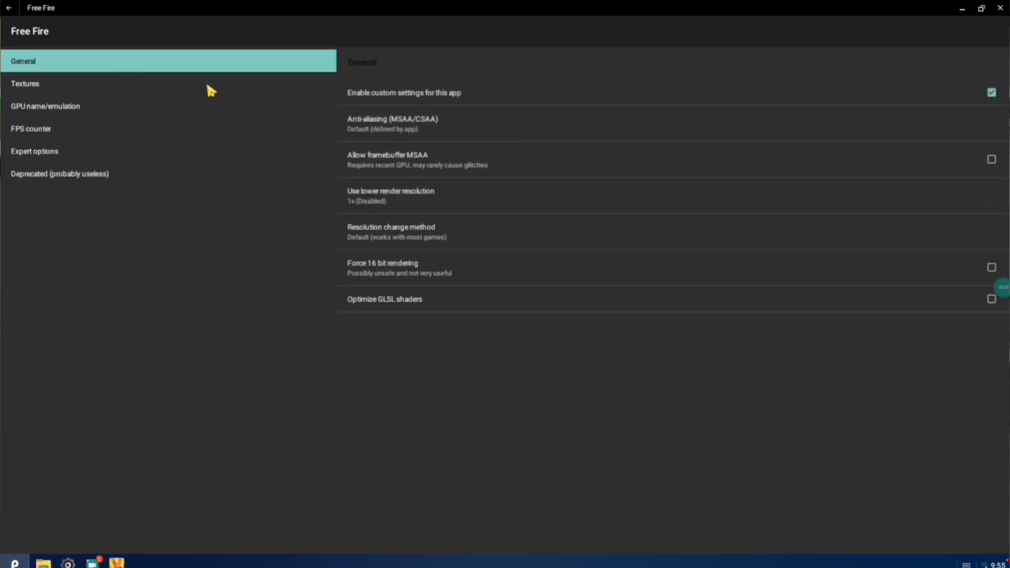
left_click(792, 302)
left_click(781, 299)
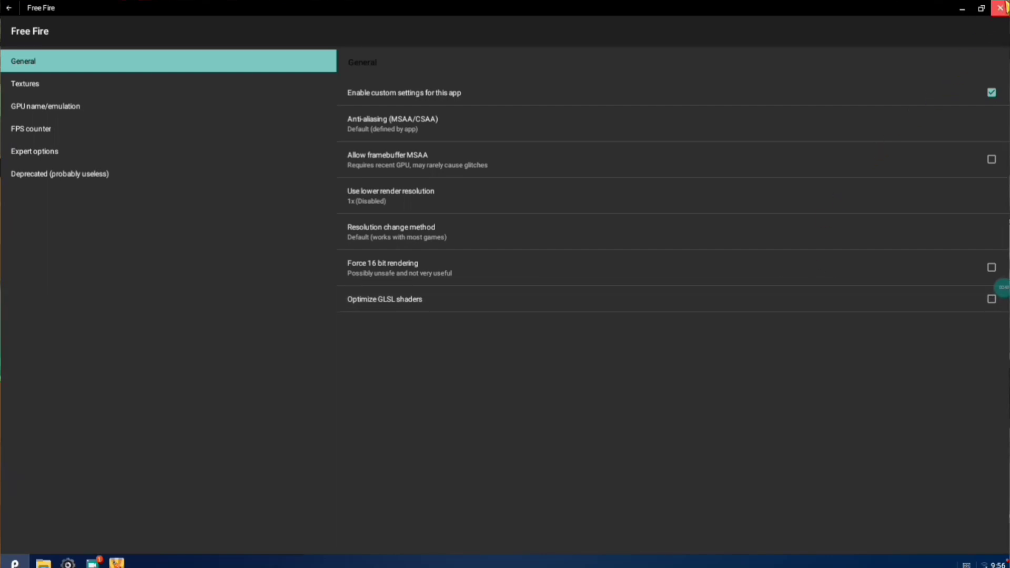
left_click(999, 8)
Step: Open Free Fire's app info from the system's app list and clear its cache
left_click(15, 561)
right_click(324, 394)
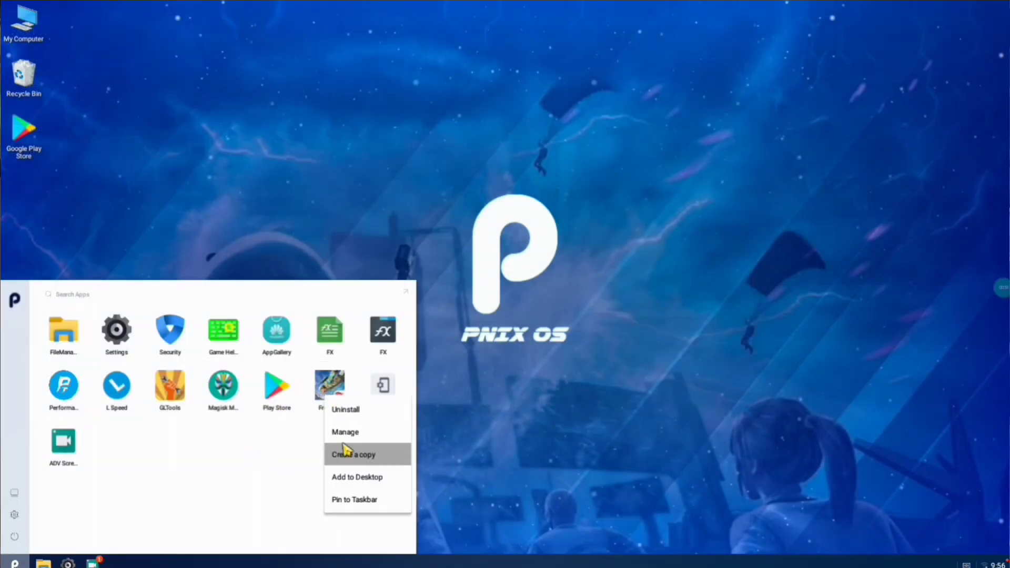
left_click(352, 423)
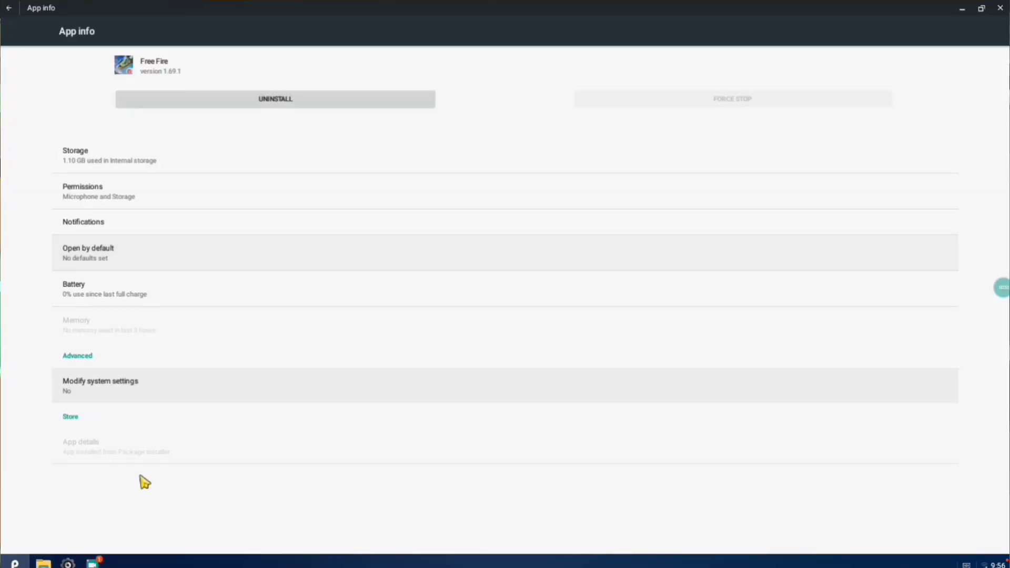
left_click(121, 160)
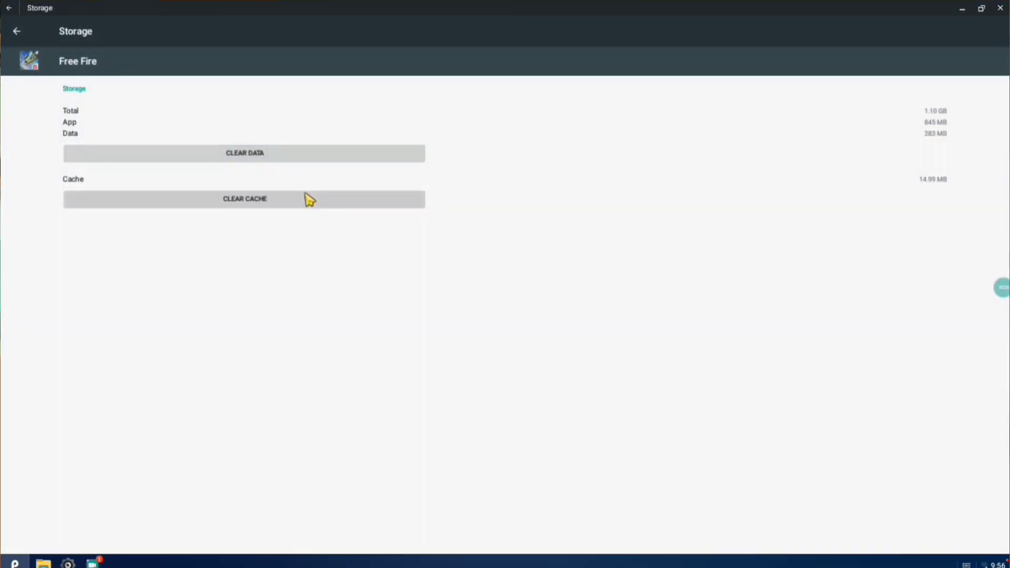
left_click(306, 198)
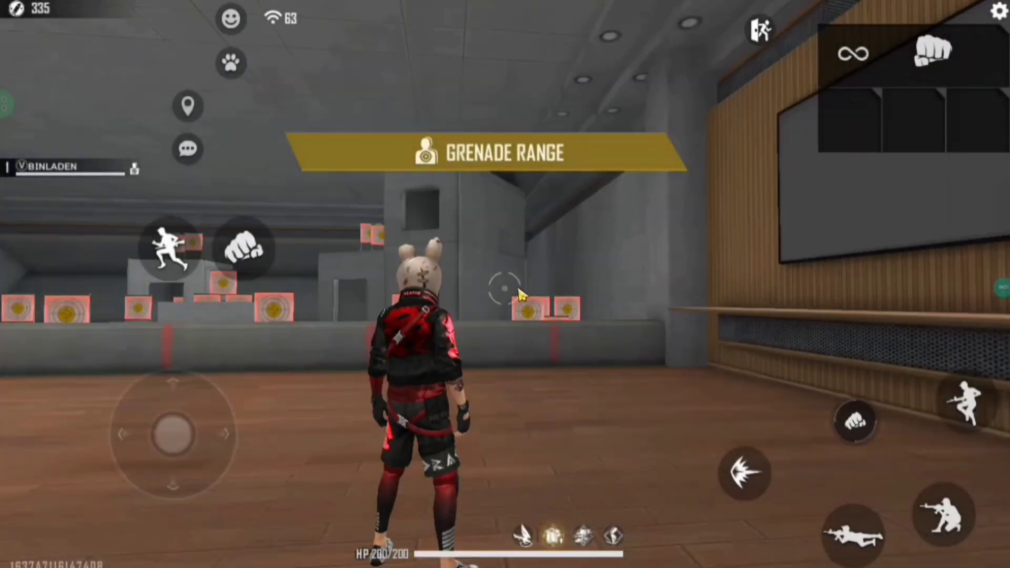
Step: Activate the key-mapped controls in Free Fire and run the character from the grenade range to the target range
key("grave")
key("w")
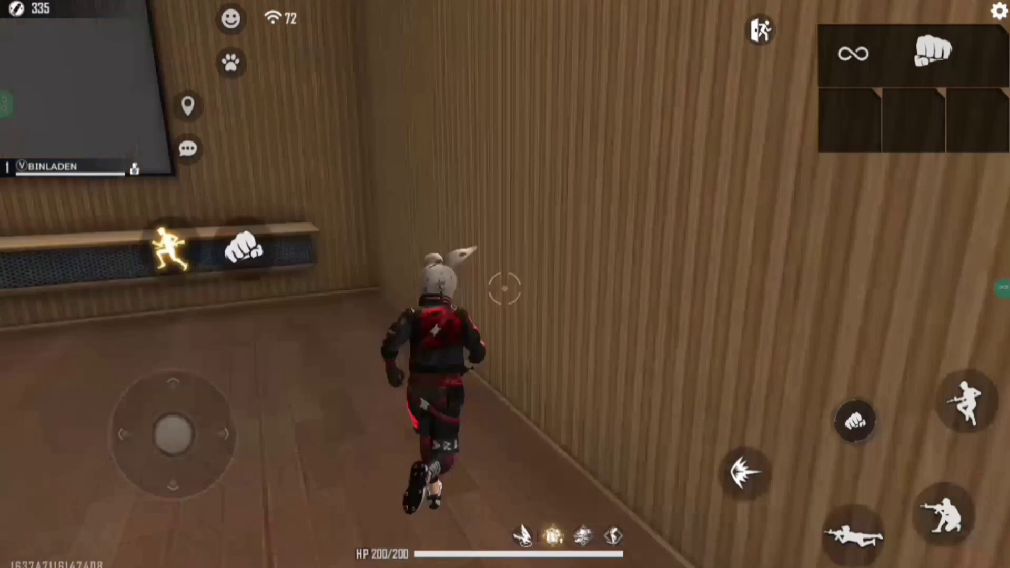
key("a")
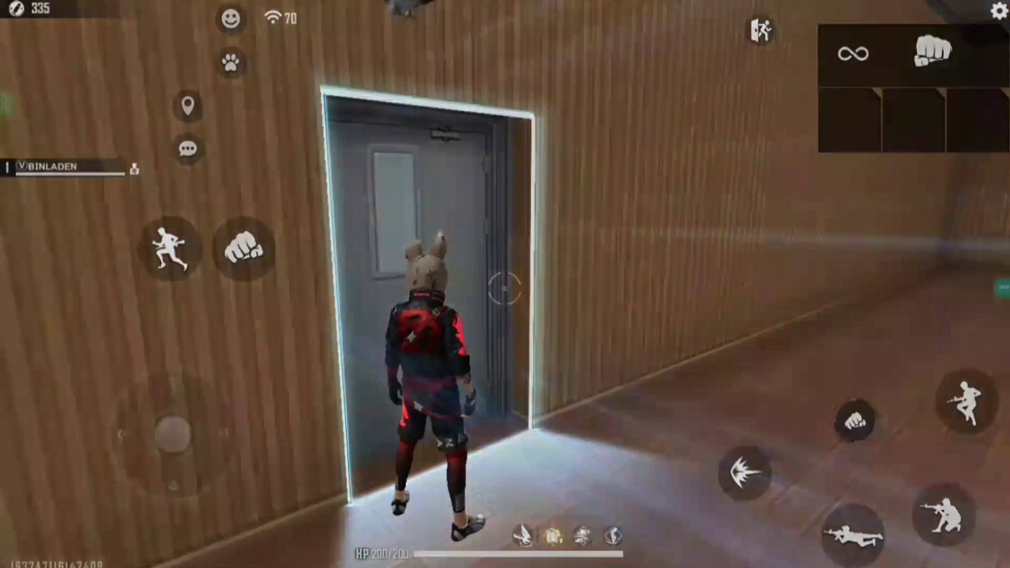
key("w")
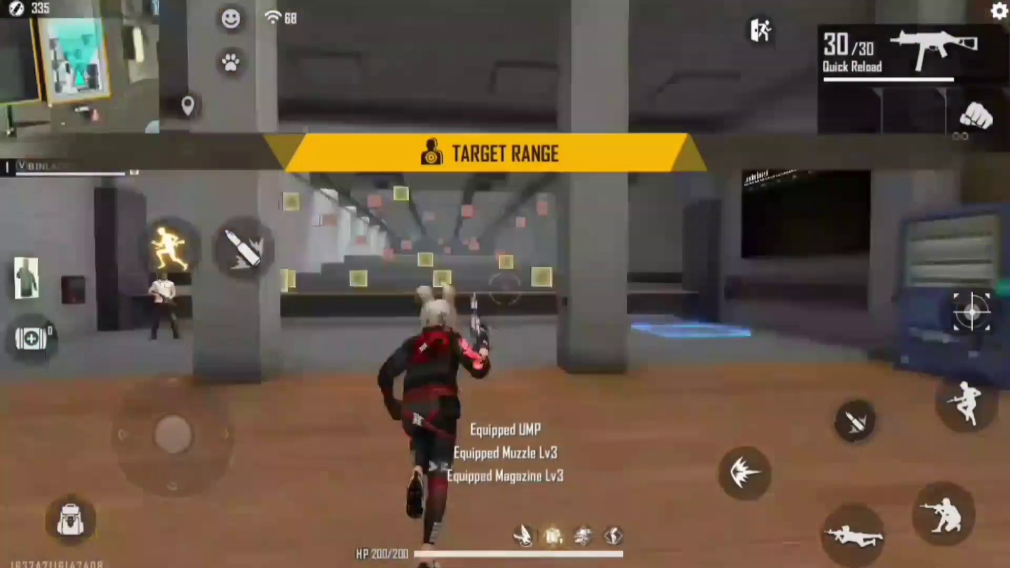
Step: Test the weapon-slot, fire, forward and reload keys by switching between melee and the UMP and shooting at the dummy
key("3")
key("1")
left_click(506, 288)
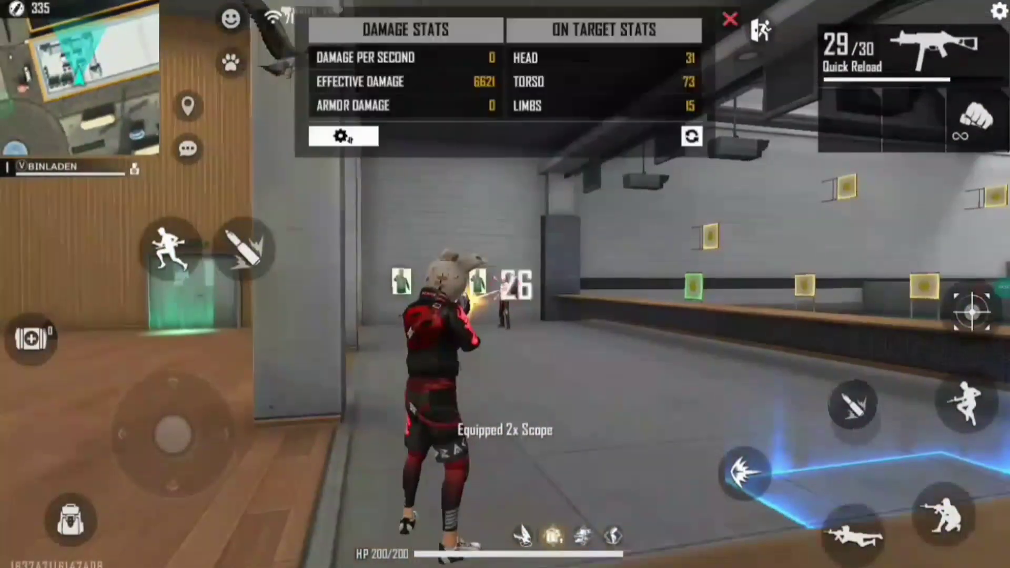
key("w")
key("r")
Step: Test shooting at the dummy while moving forward and jumping
left_click(506, 288)
left_click(506, 289)
key("w")
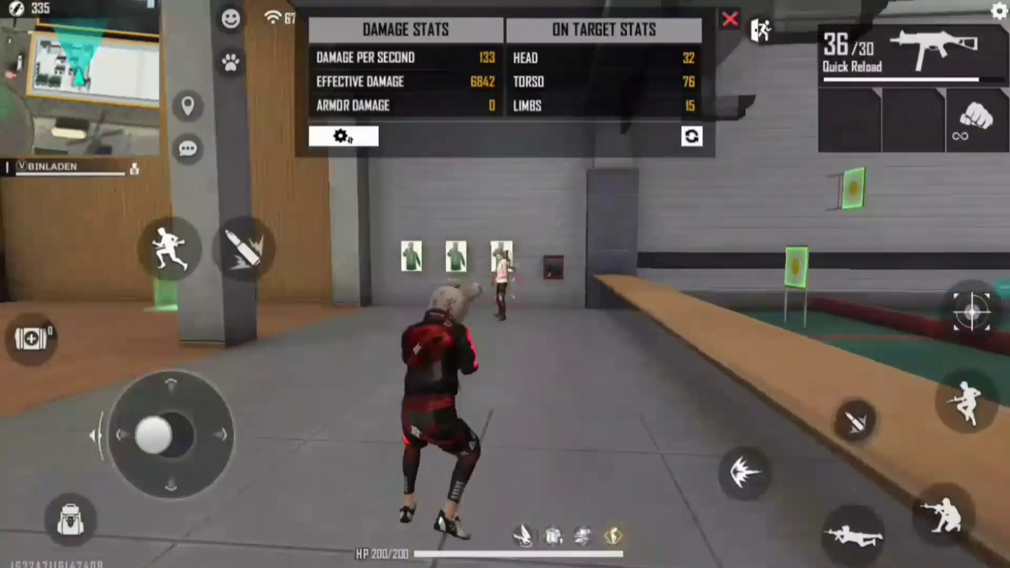
key("space")
left_click(506, 288)
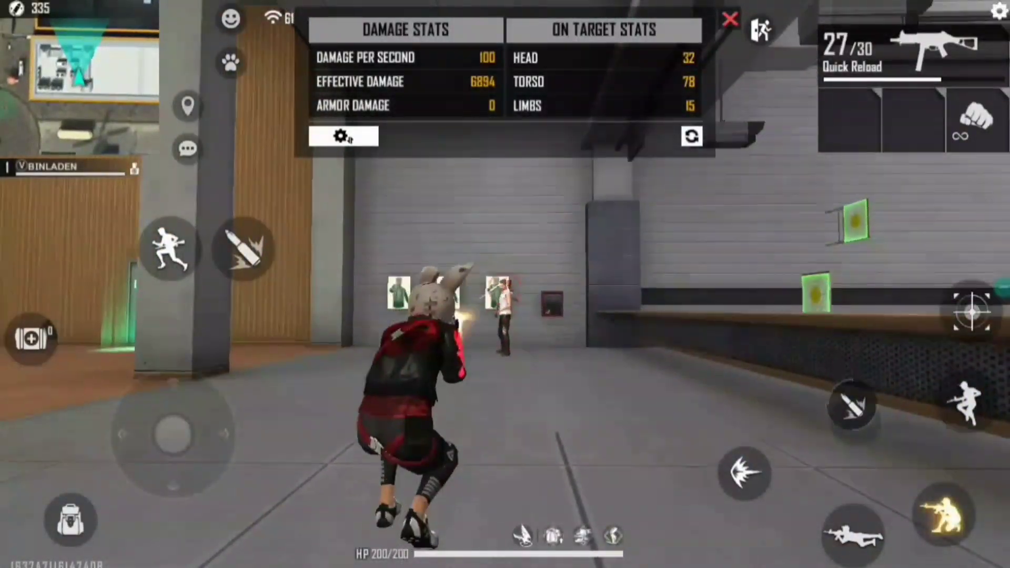